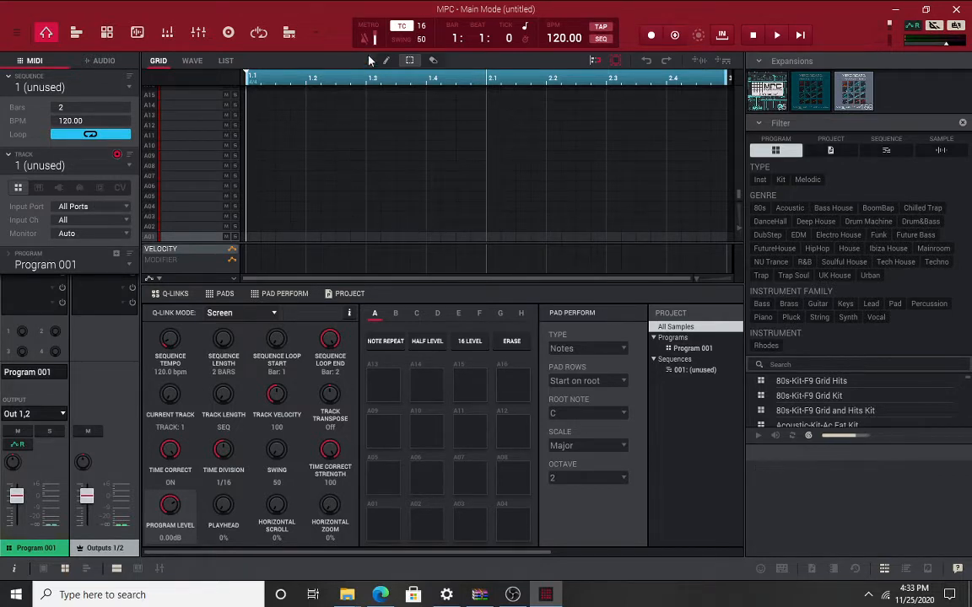
# Make the first track a plugin track and load DrumSynth:Kick from the MPC Drum Plugins as its instrument.
pyautogui.click(58, 188)
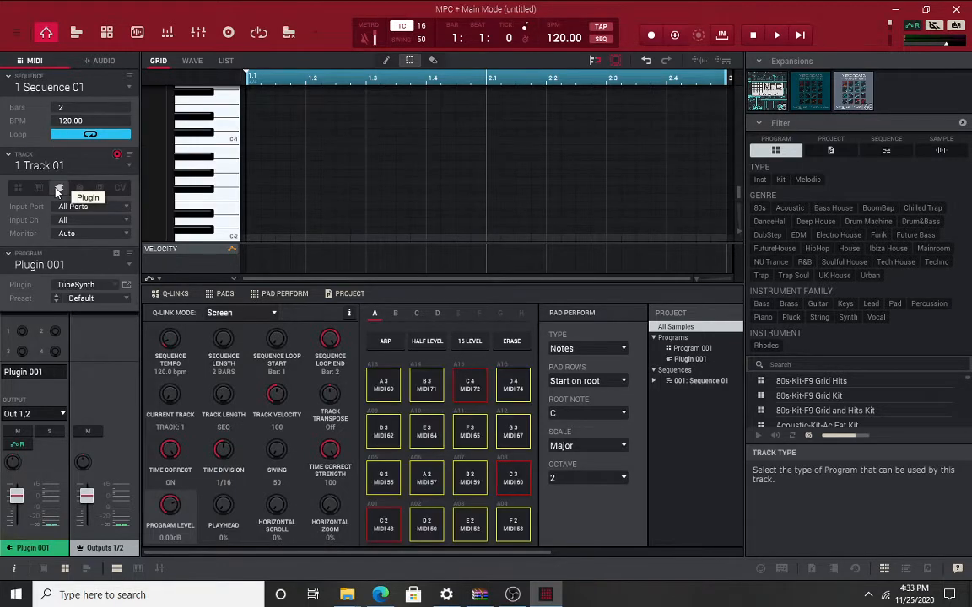
pyautogui.click(85, 288)
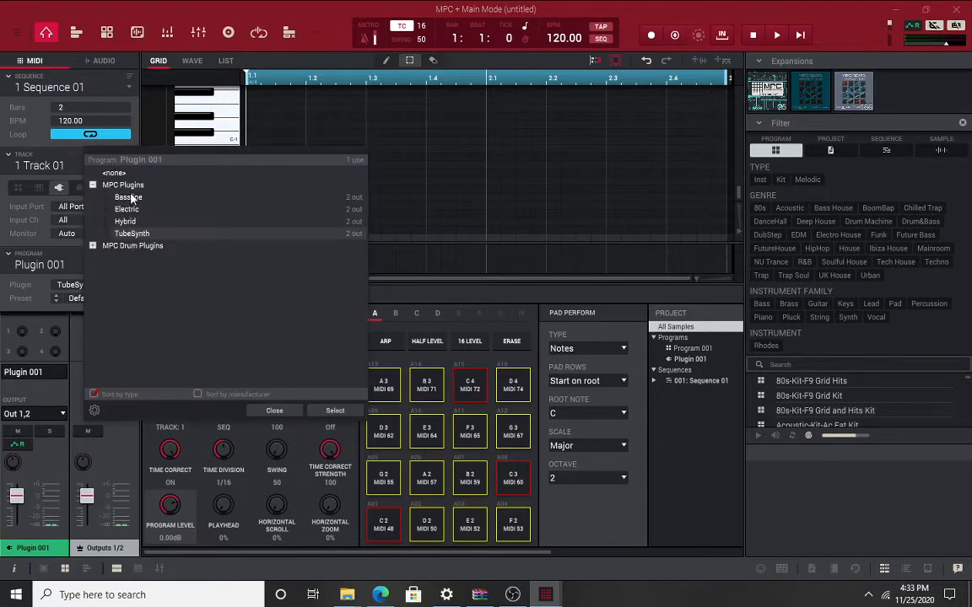
pyautogui.click(92, 246)
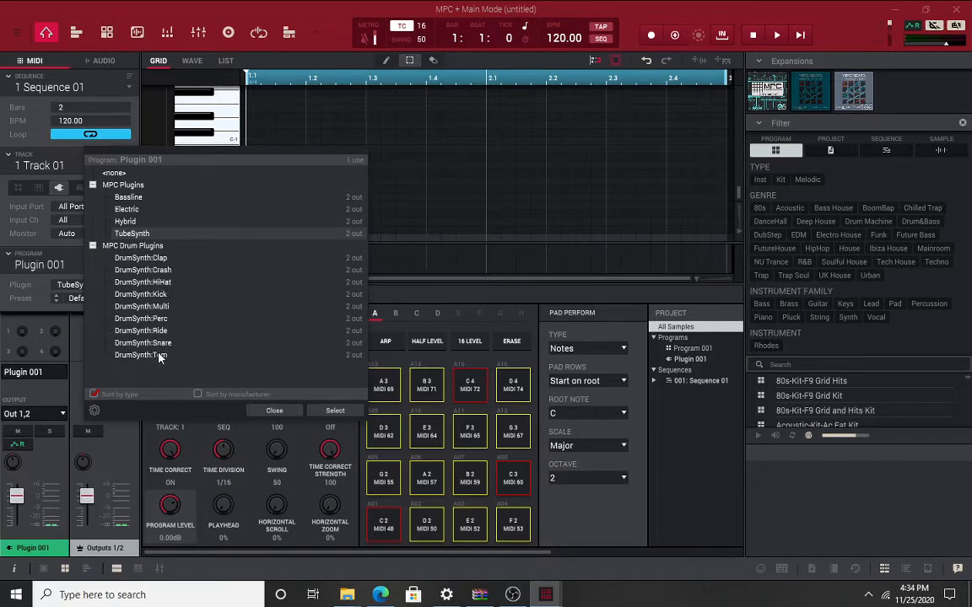
pyautogui.doubleClick(164, 295)
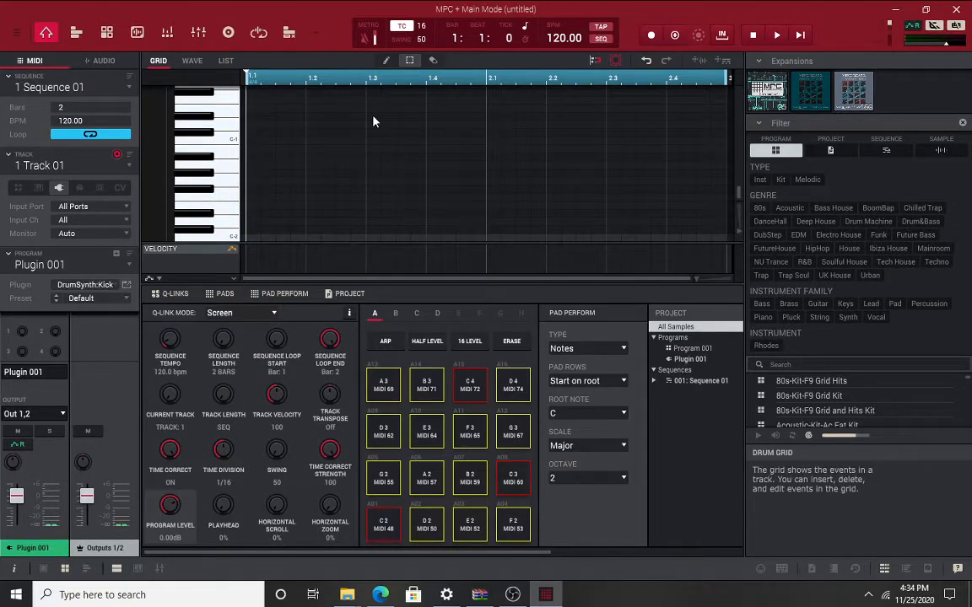
# Open DrumSynth Kick for program editing and look over its synth, transient, distortion, EQ and compressor controls.
pyautogui.click(76, 34)
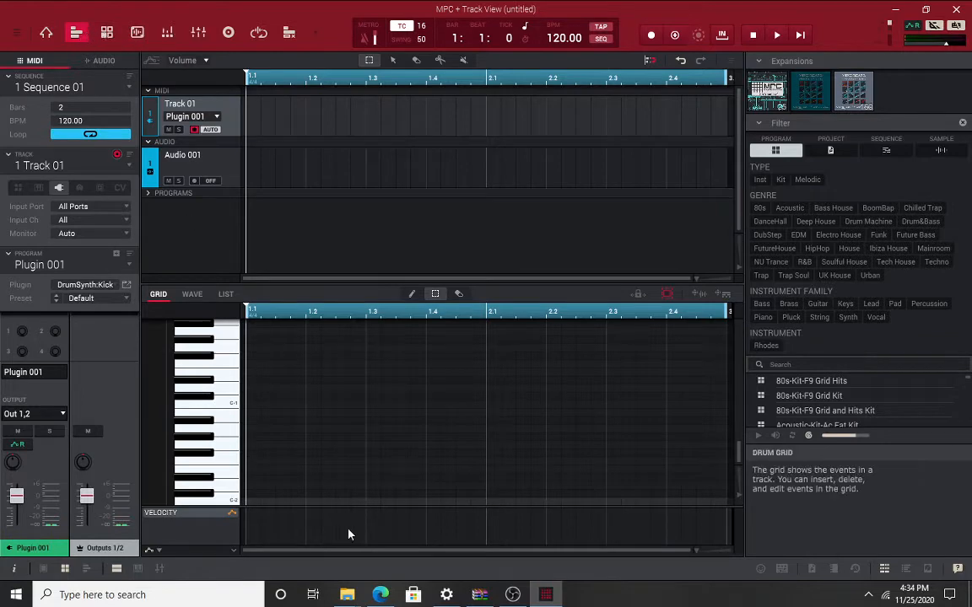
pyautogui.click(108, 34)
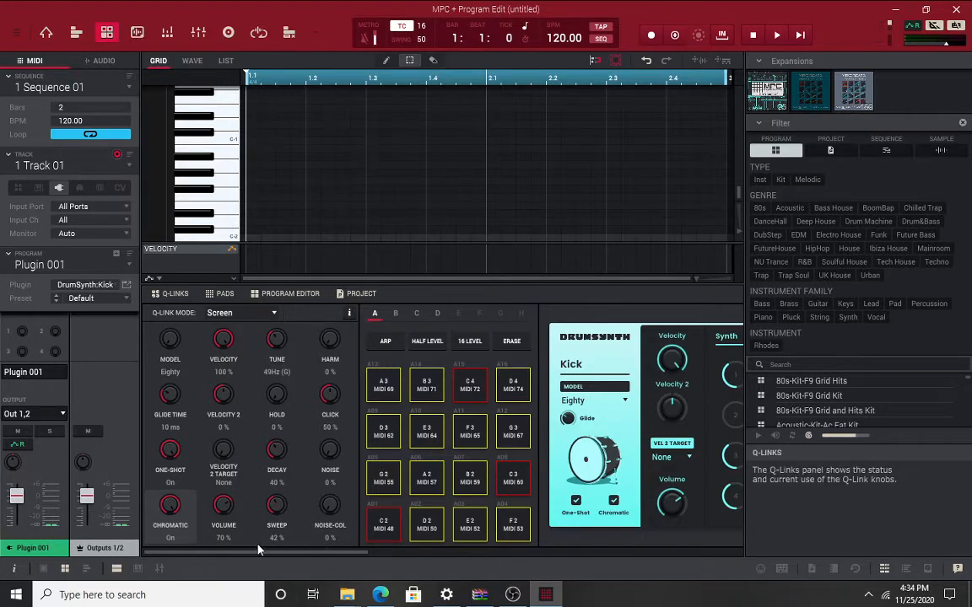
pyautogui.moveTo(243, 553); pyautogui.dragTo(382, 568)
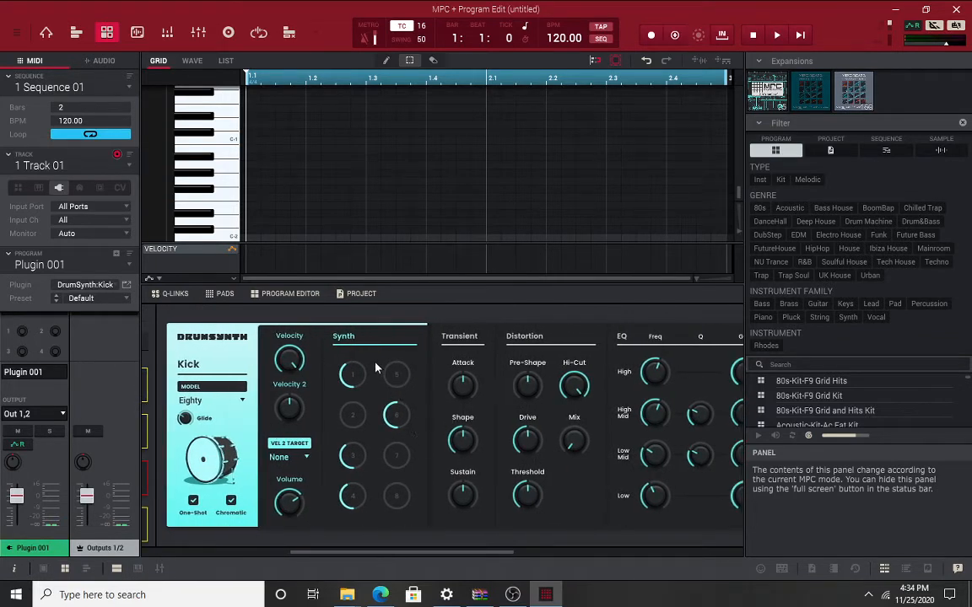
pyautogui.moveTo(363, 373)
pyautogui.moveTo(403, 377)
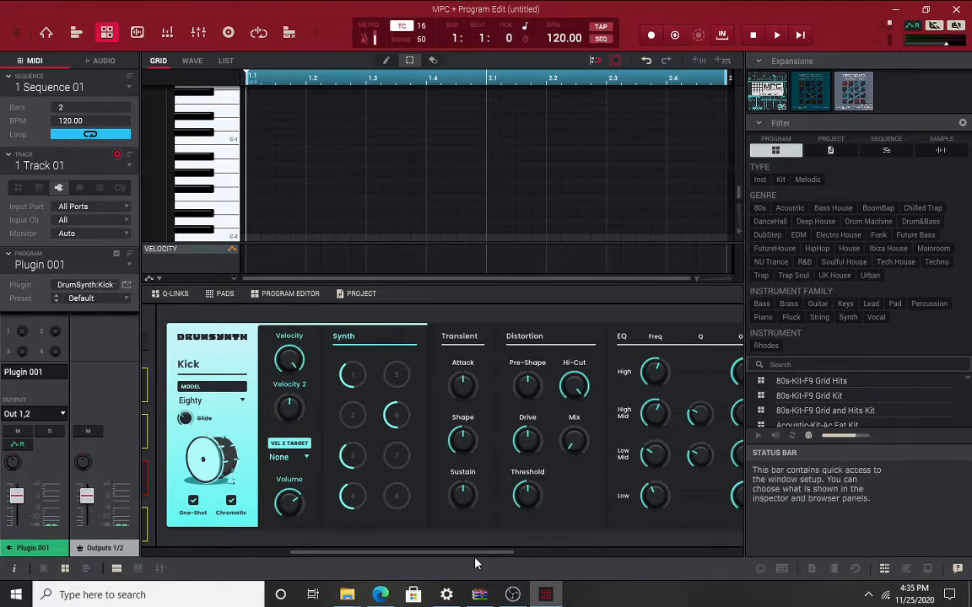
pyautogui.moveTo(481, 555); pyautogui.dragTo(610, 560)
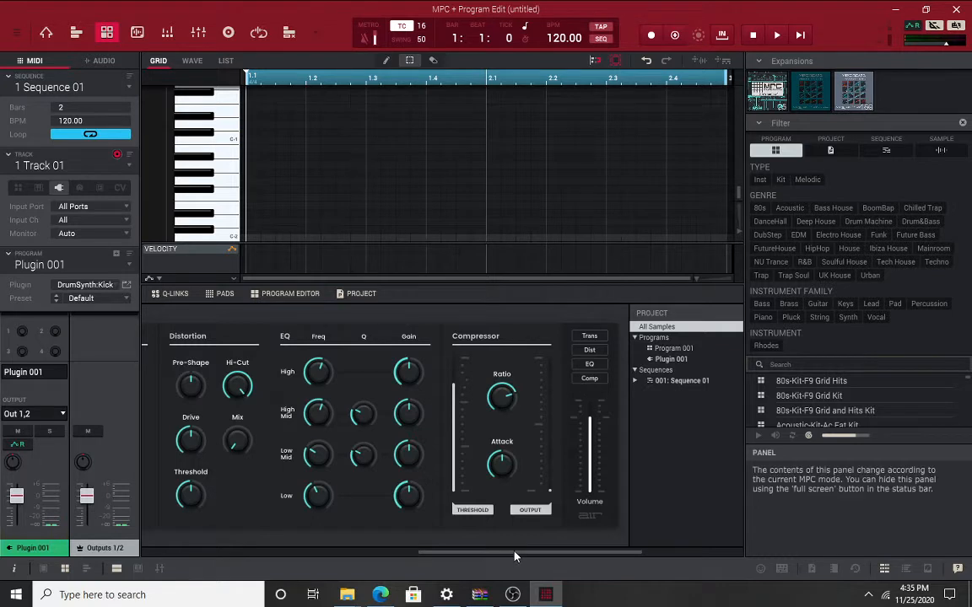
pyautogui.moveTo(515, 556); pyautogui.dragTo(349, 570)
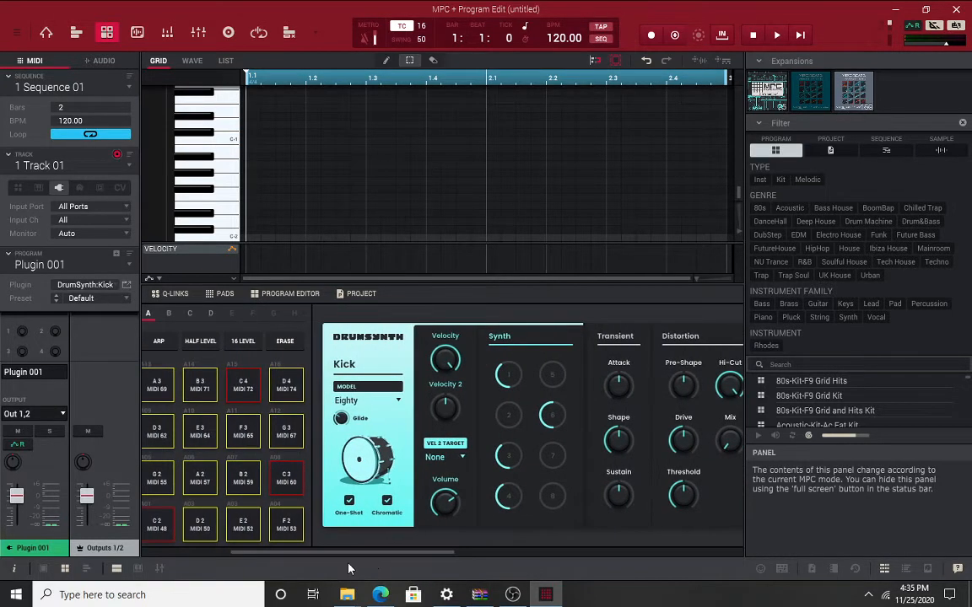
# Audition the kick synth's Ninety, Driven 8 and Hybrid models one after another.
pyautogui.click(398, 404)
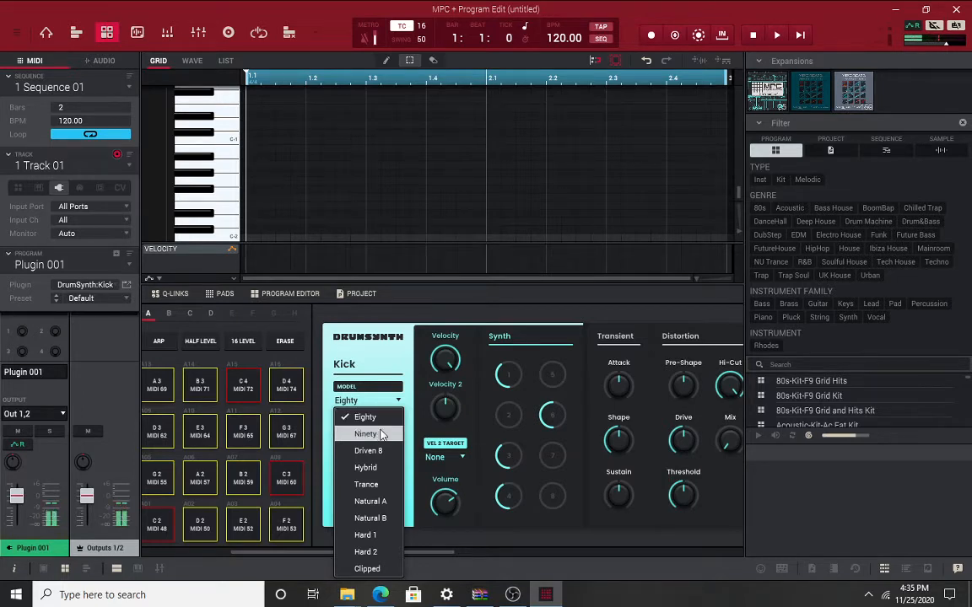
pyautogui.click(375, 433)
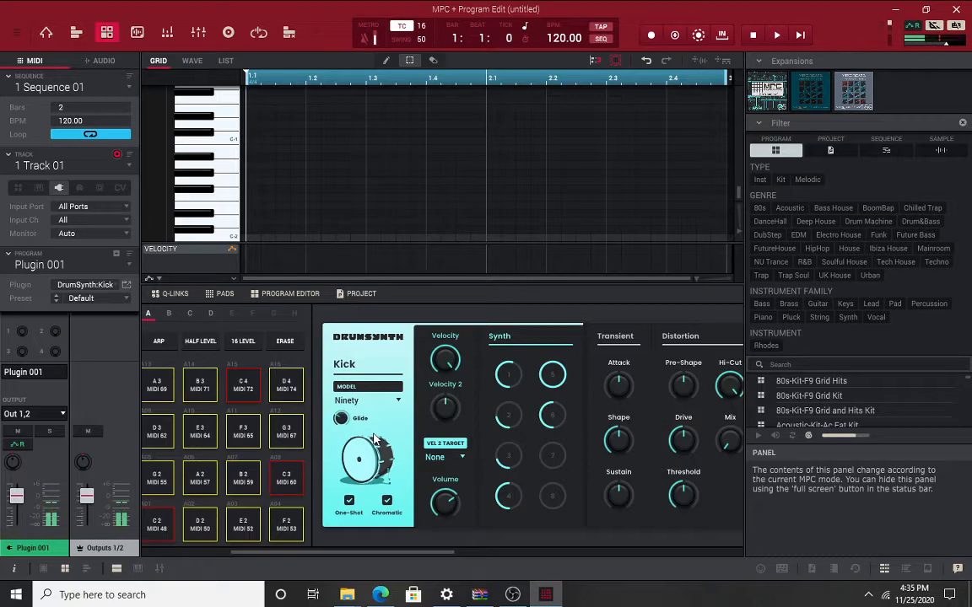
pyautogui.click(396, 402)
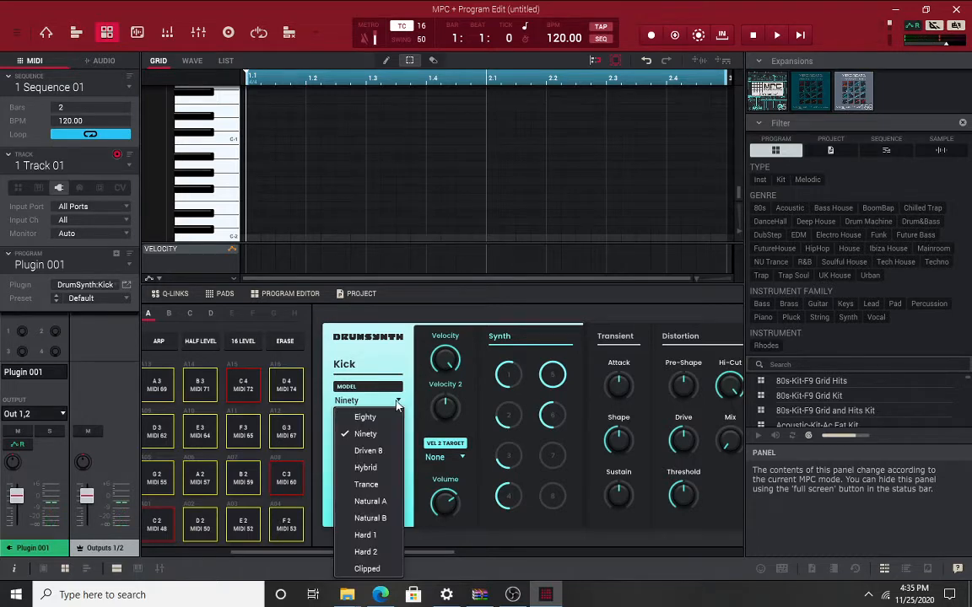
pyautogui.click(376, 451)
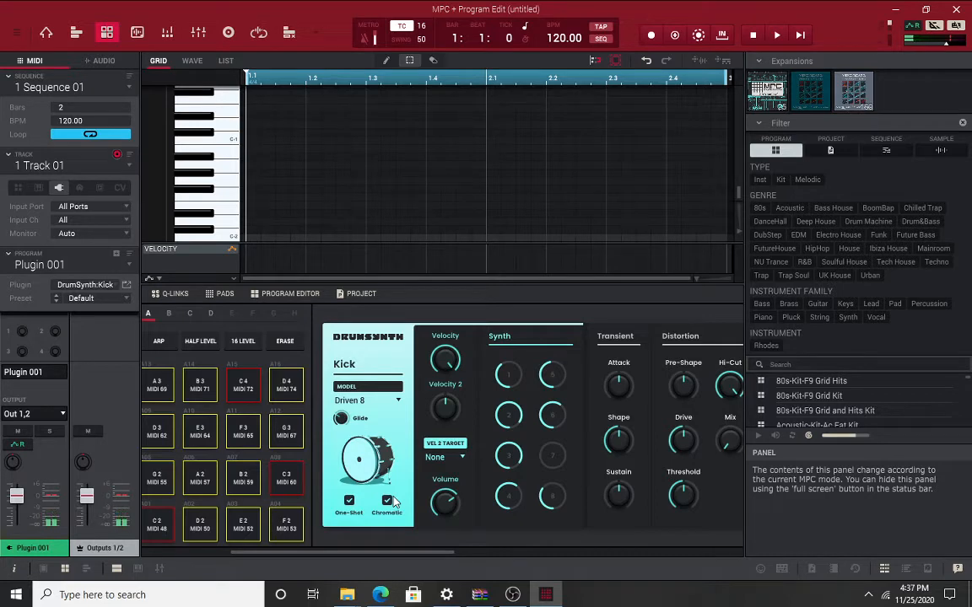
pyautogui.click(399, 403)
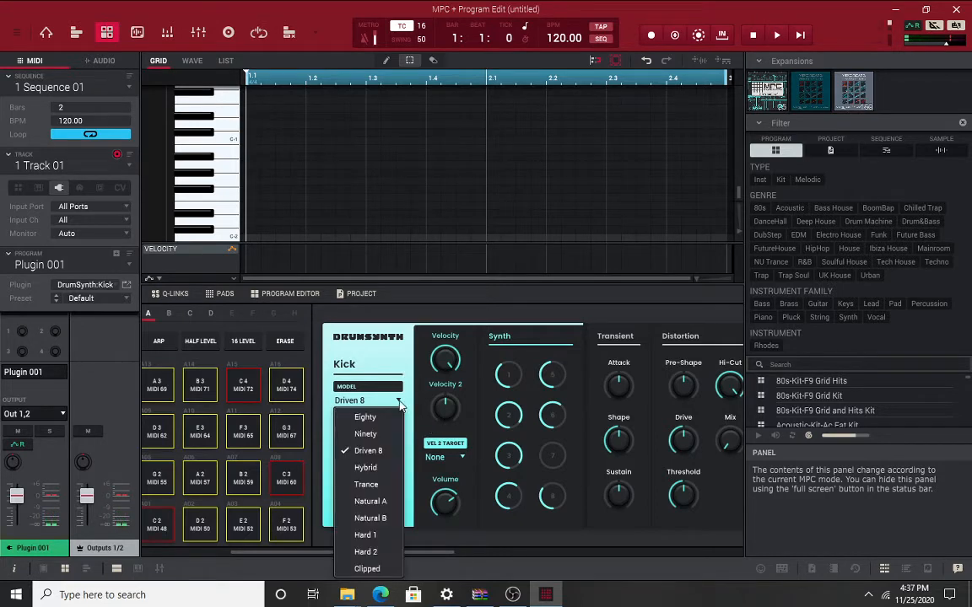
pyautogui.click(366, 467)
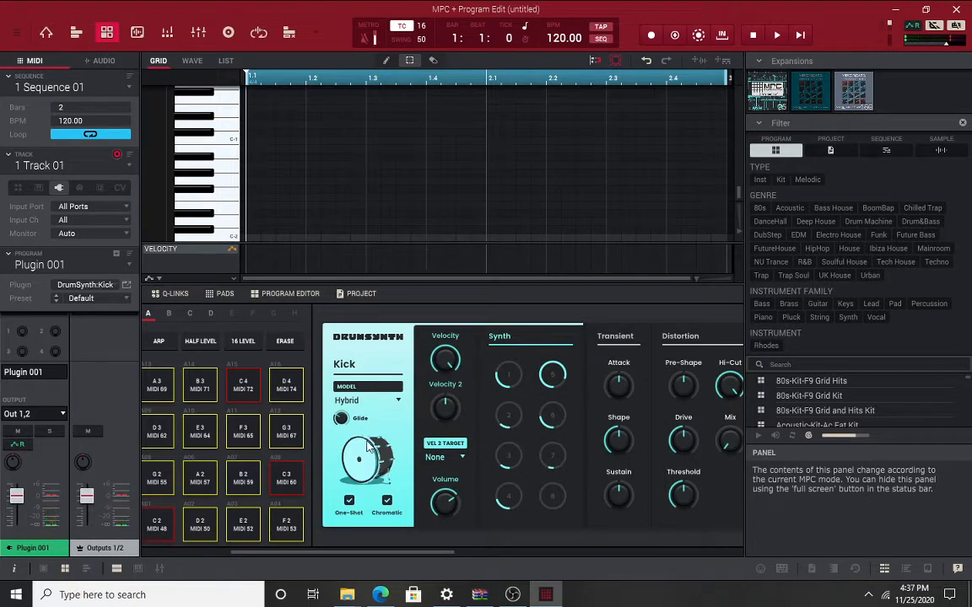
# Audition the kick synth's Trance, Natural A and Natural B models one after another.
pyautogui.click(367, 400)
pyautogui.click(366, 484)
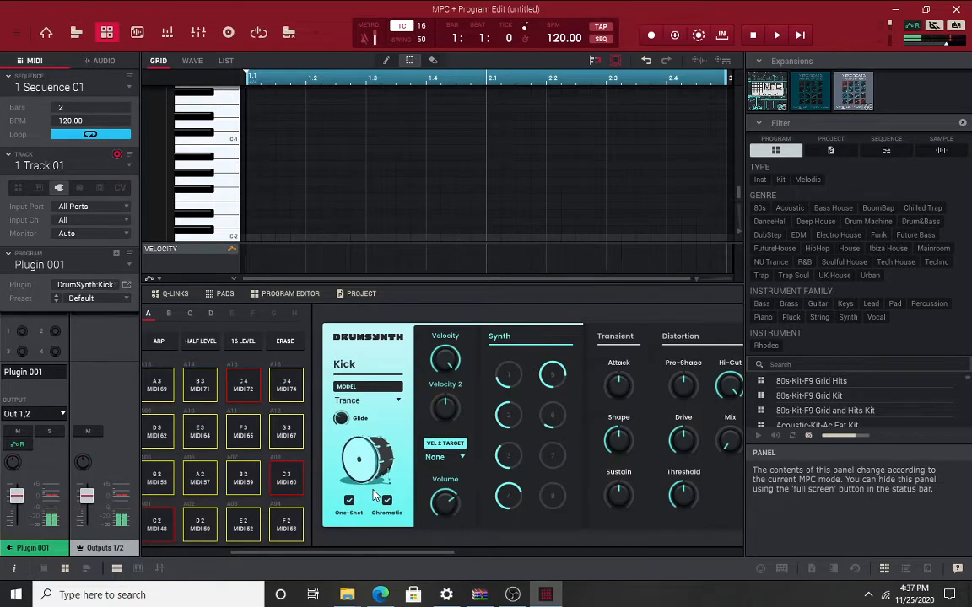
pyautogui.click(398, 405)
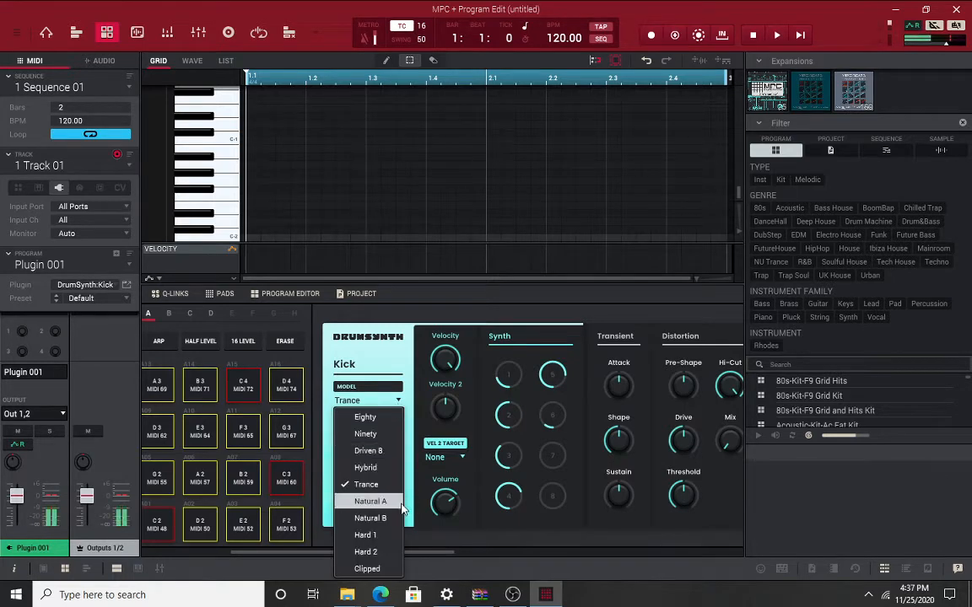
pyautogui.click(335, 452)
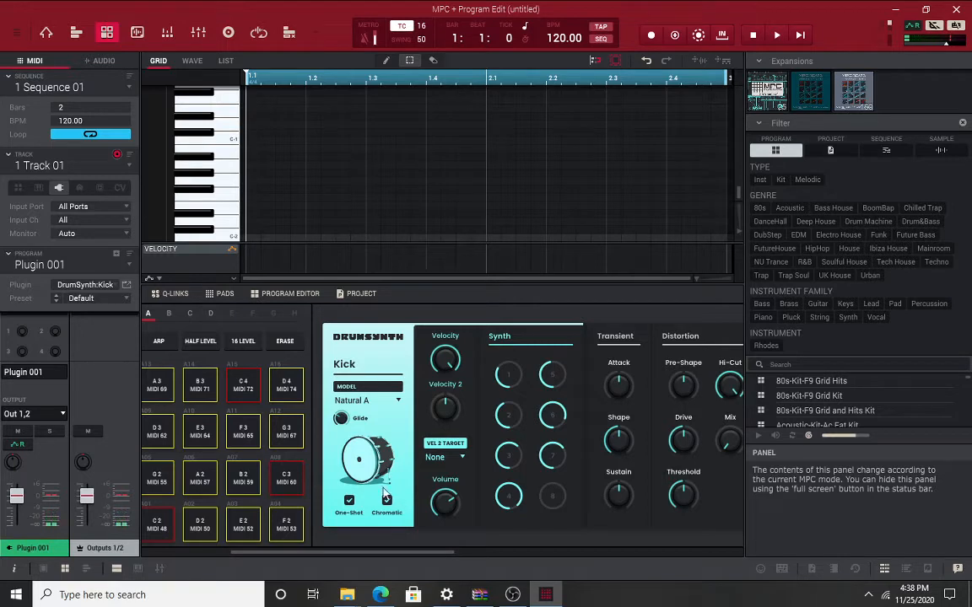
pyautogui.click(400, 403)
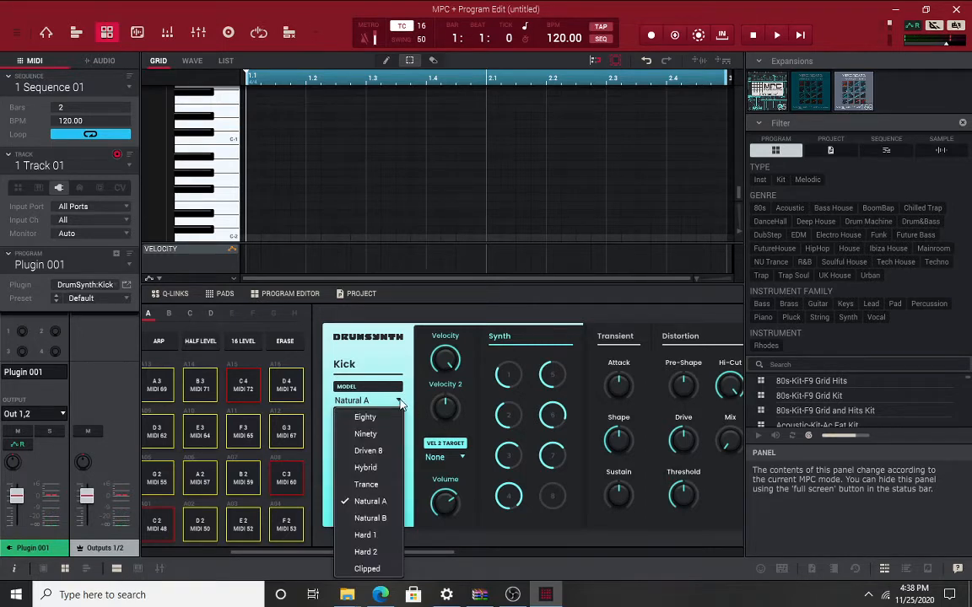
pyautogui.click(367, 520)
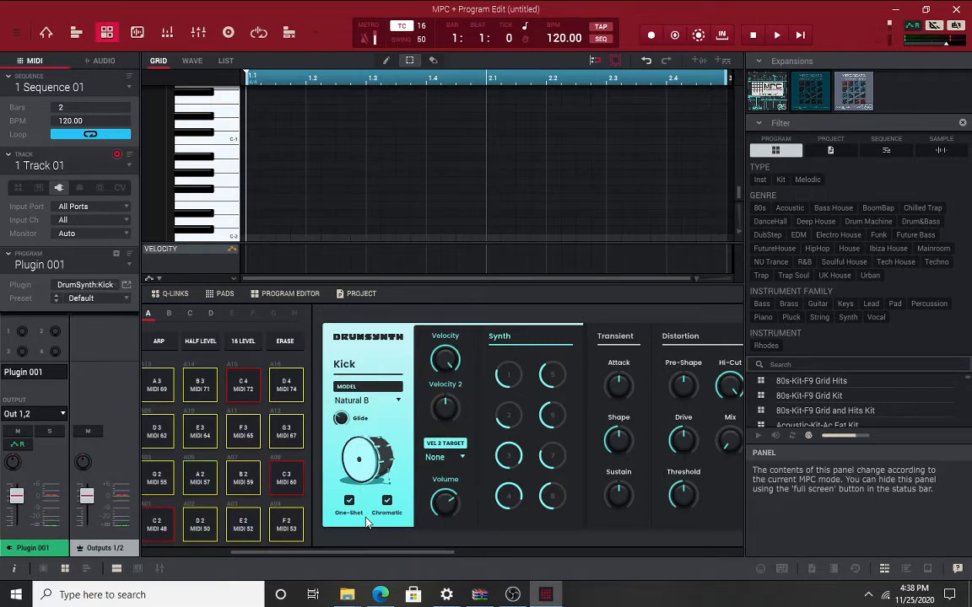
# Audition the kick synth's Hard 1 and Hard 2 models one after another.
pyautogui.moveTo(346, 416)
pyautogui.click(394, 400)
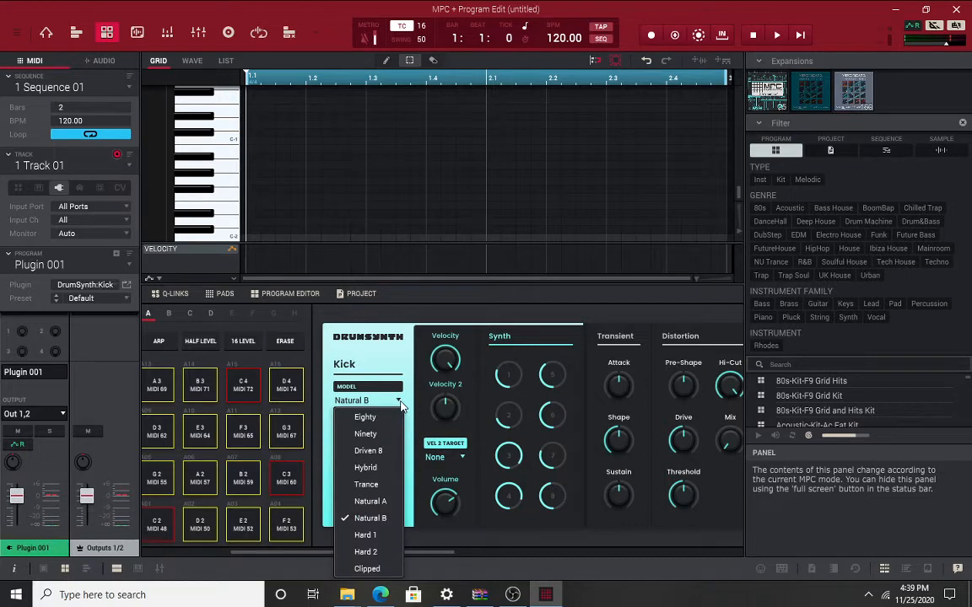
pyautogui.click(382, 537)
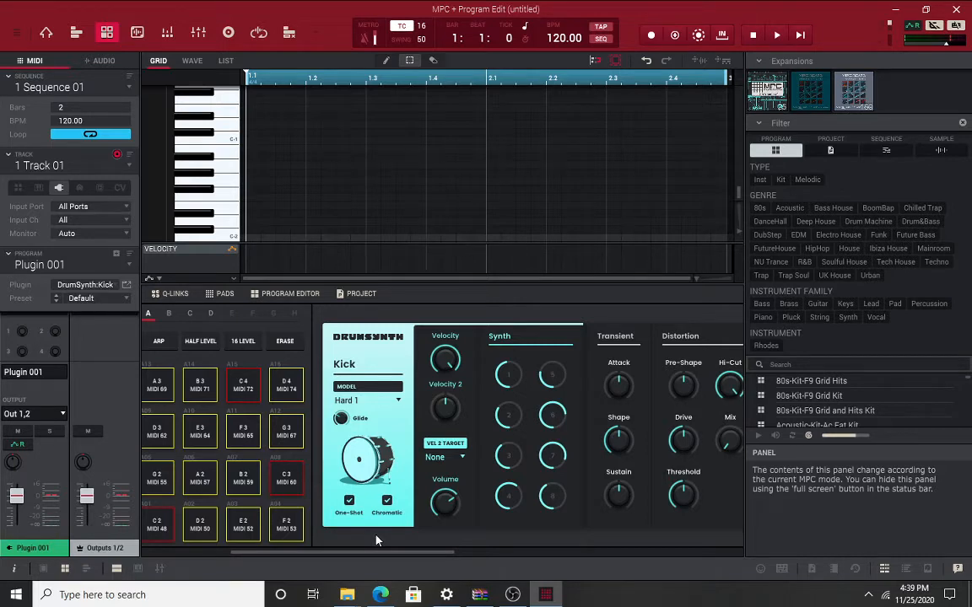
pyautogui.click(397, 401)
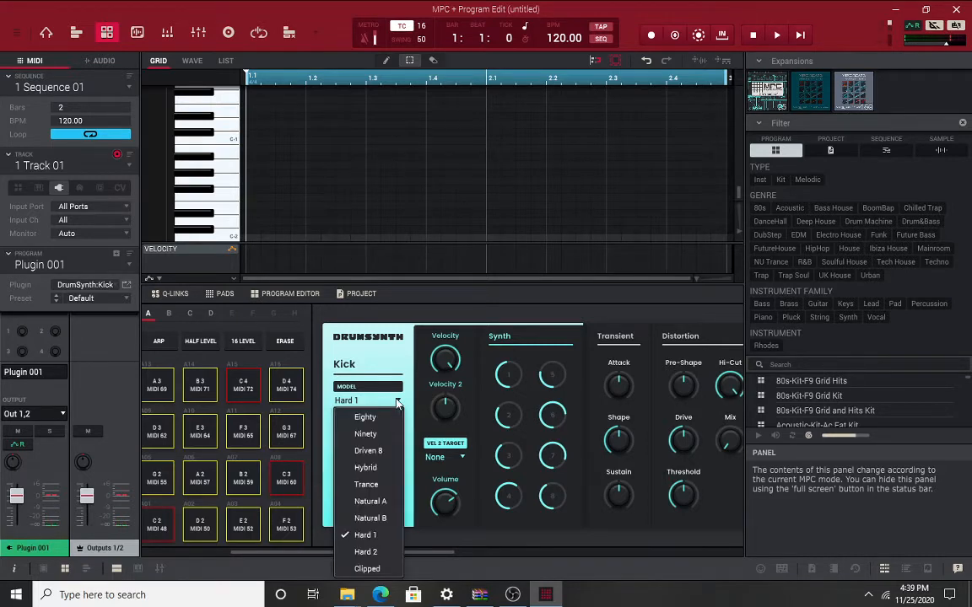
pyautogui.click(397, 551)
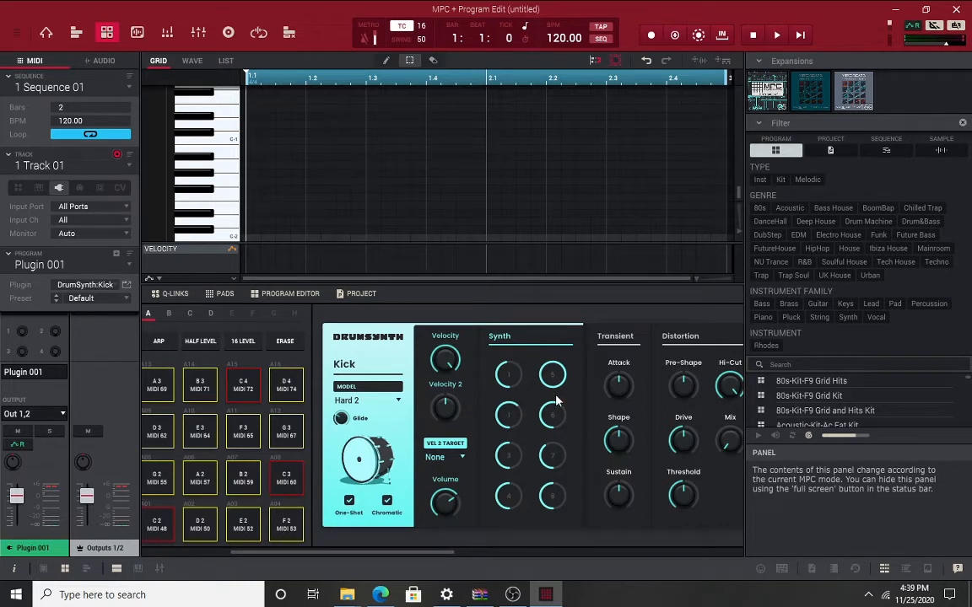
# Set the kick synth's model to Clipped.
pyautogui.moveTo(507, 384)
pyautogui.moveTo(500, 510)
pyautogui.click(365, 401)
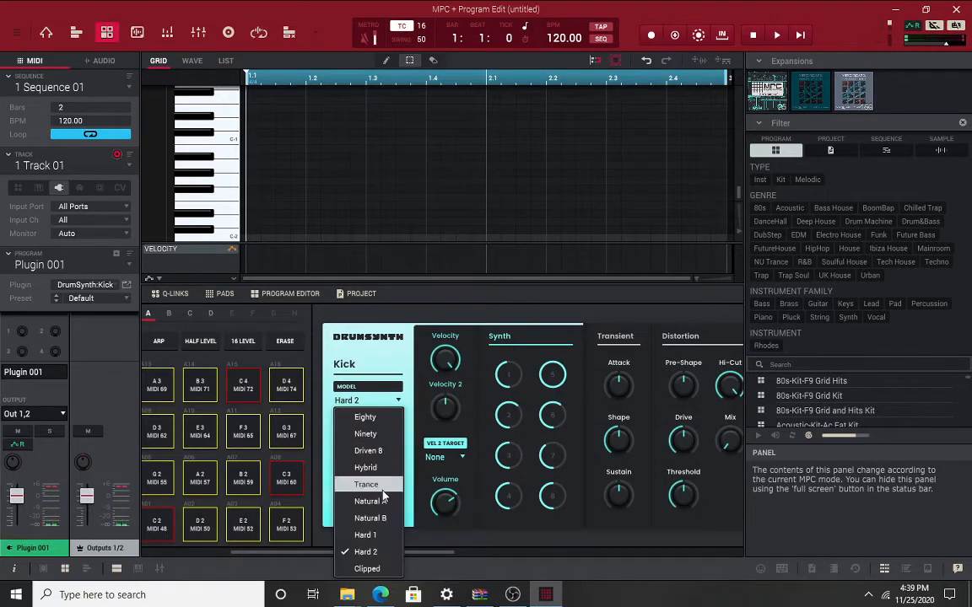
pyautogui.click(378, 570)
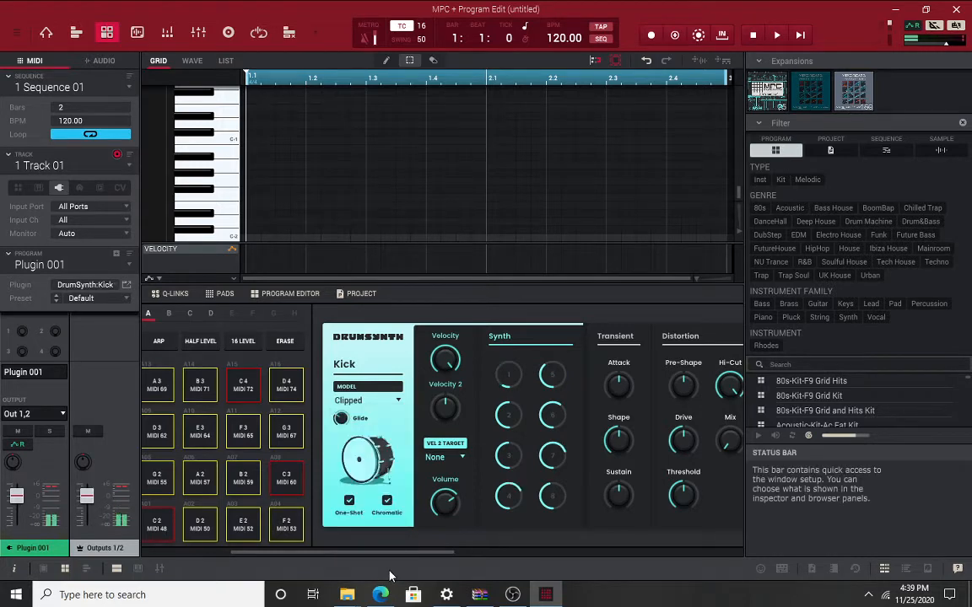
# Set the kick's Velocity 2 to +10 % and keep None as the Velocity 2 target.
pyautogui.moveTo(446, 409)
pyautogui.mouseDown()
pyautogui.moveTo(446, 325)
pyautogui.moveTo(445, 494)
pyautogui.moveTo(445, 406)
pyautogui.mouseUp()
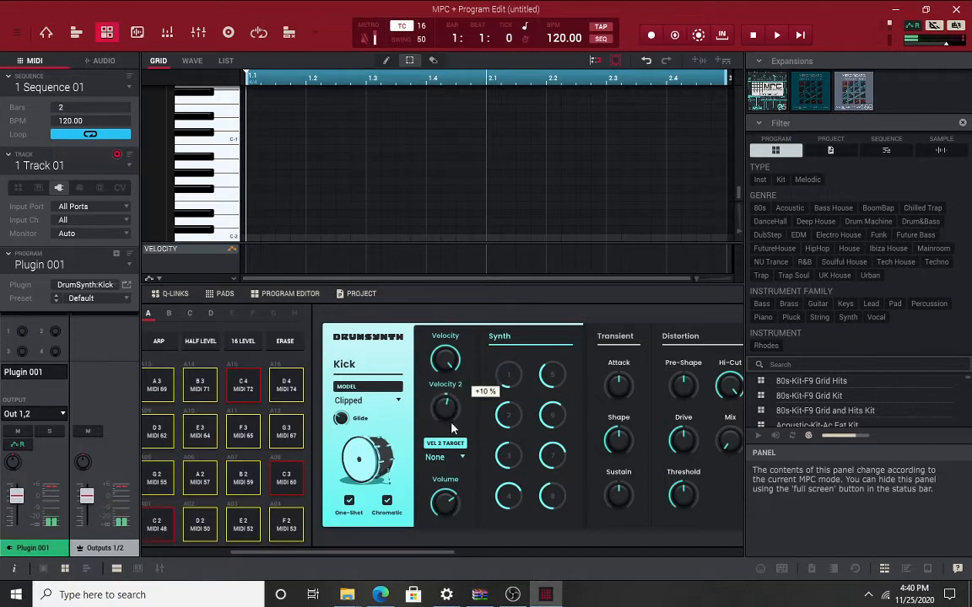
pyautogui.click(461, 457)
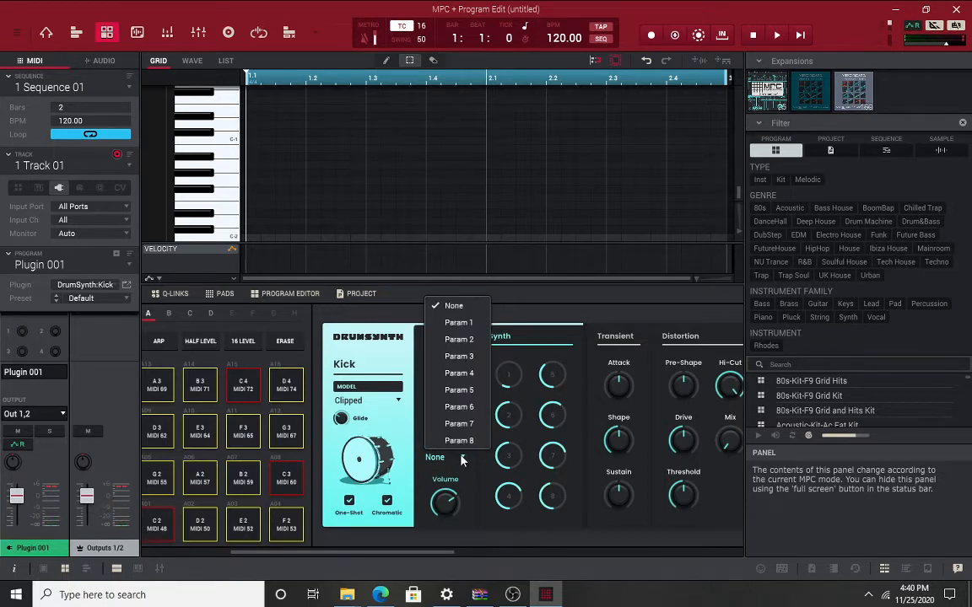
pyautogui.click(451, 311)
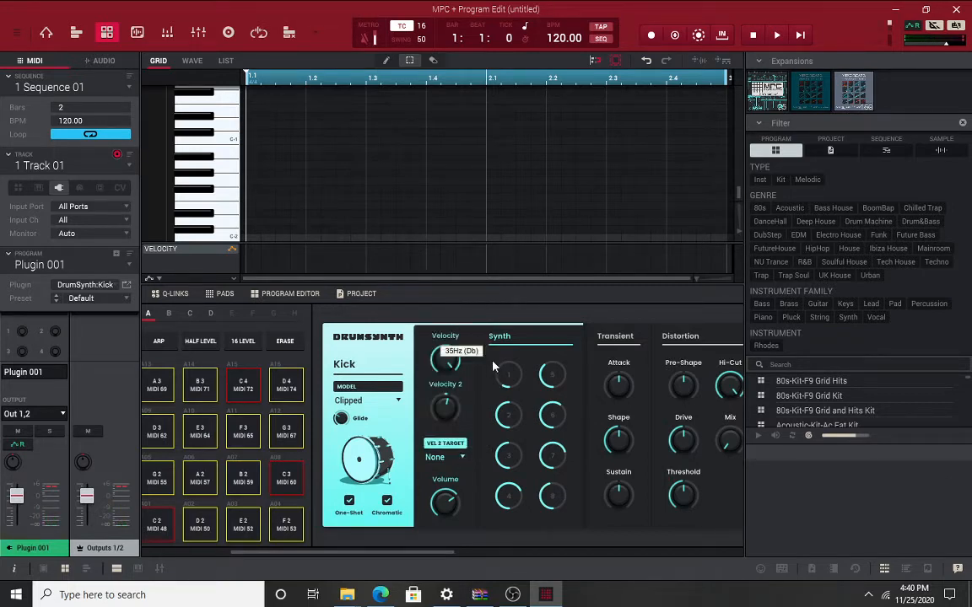
# Set the kick's synth parameter 1 to 31 Hz (B), parameters 2 and 3 to maximum, parameter 4 to minimum and parameter 5 to 0 %.
pyautogui.moveTo(516, 377); pyautogui.dragTo(516, 309)
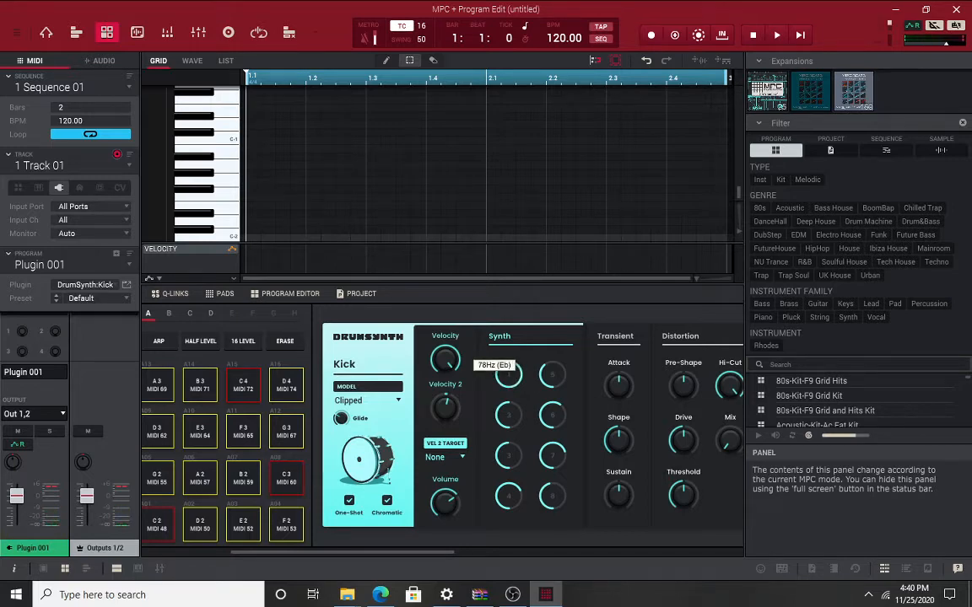
pyautogui.moveTo(516, 309); pyautogui.dragTo(517, 361)
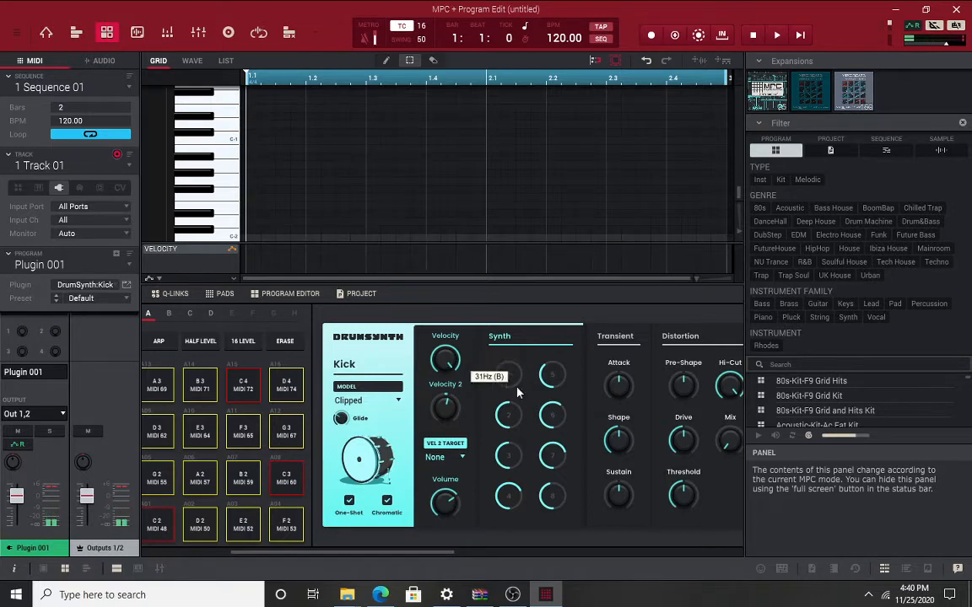
pyautogui.moveTo(514, 418)
pyautogui.mouseDown()
pyautogui.moveTo(513, 409)
pyautogui.moveTo(513, 430)
pyautogui.mouseUp()
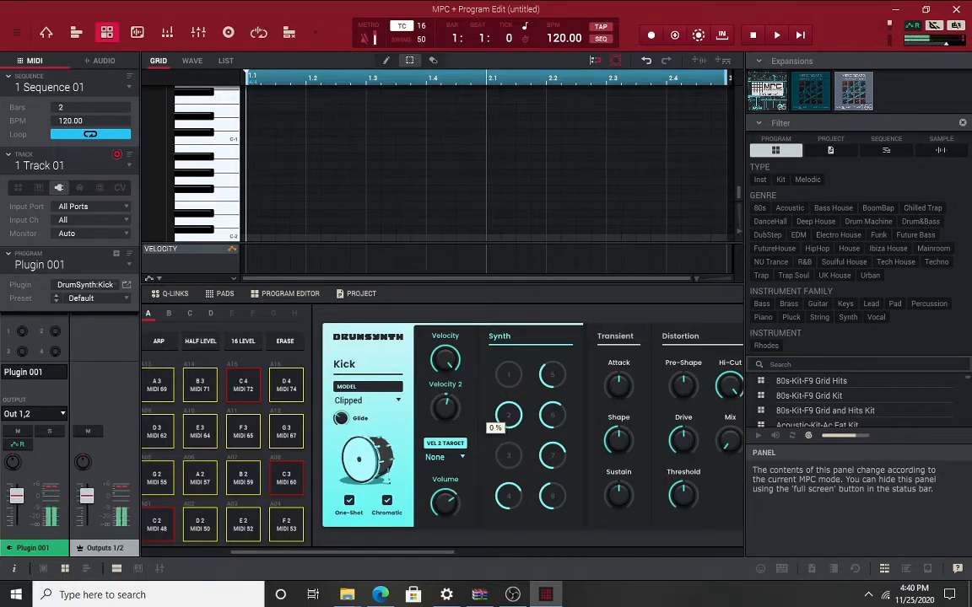
pyautogui.moveTo(514, 429); pyautogui.dragTo(514, 420)
pyautogui.moveTo(510, 493); pyautogui.dragTo(509, 523)
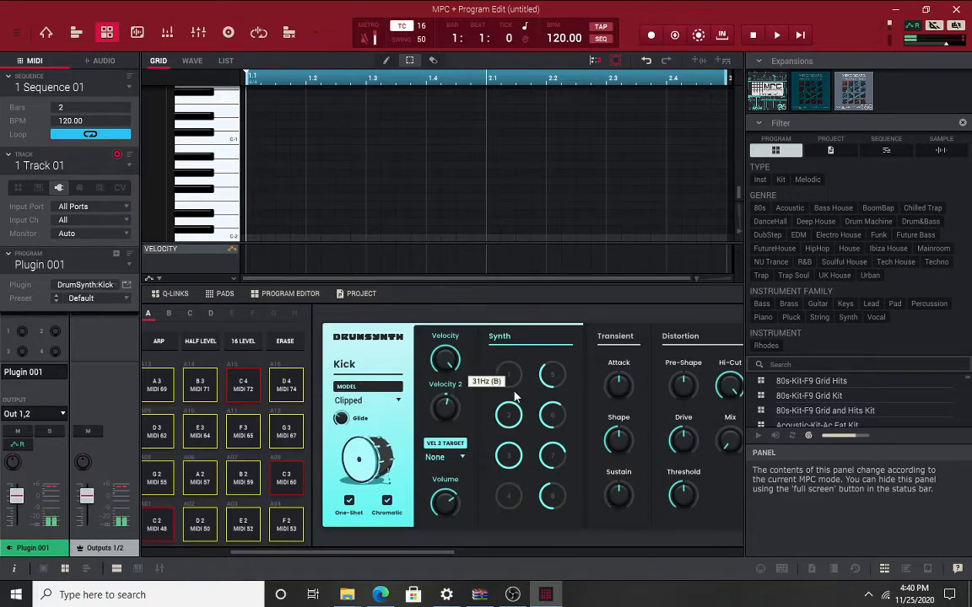
pyautogui.moveTo(557, 364)
pyautogui.mouseDown()
pyautogui.moveTo(556, 329)
pyautogui.moveTo(557, 384)
pyautogui.mouseUp()
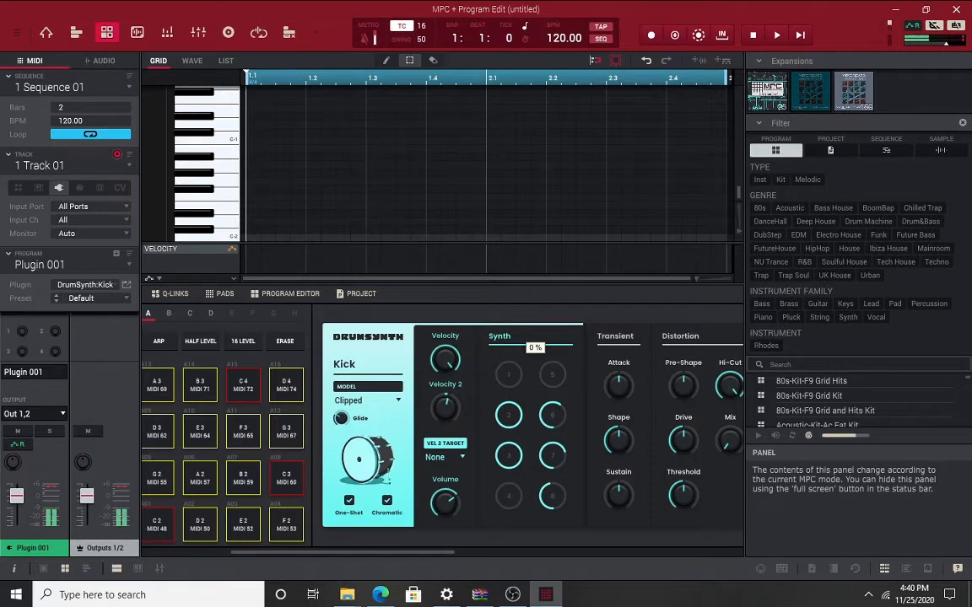
# Vary the Clipped kick's remaining synth parameters and set the kick model to Eighty.
pyautogui.moveTo(556, 384)
pyautogui.mouseDown()
pyautogui.moveTo(557, 363)
pyautogui.moveTo(557, 375)
pyautogui.mouseUp()
pyautogui.moveTo(562, 420); pyautogui.dragTo(556, 511)
pyautogui.click(387, 402)
pyautogui.click(369, 417)
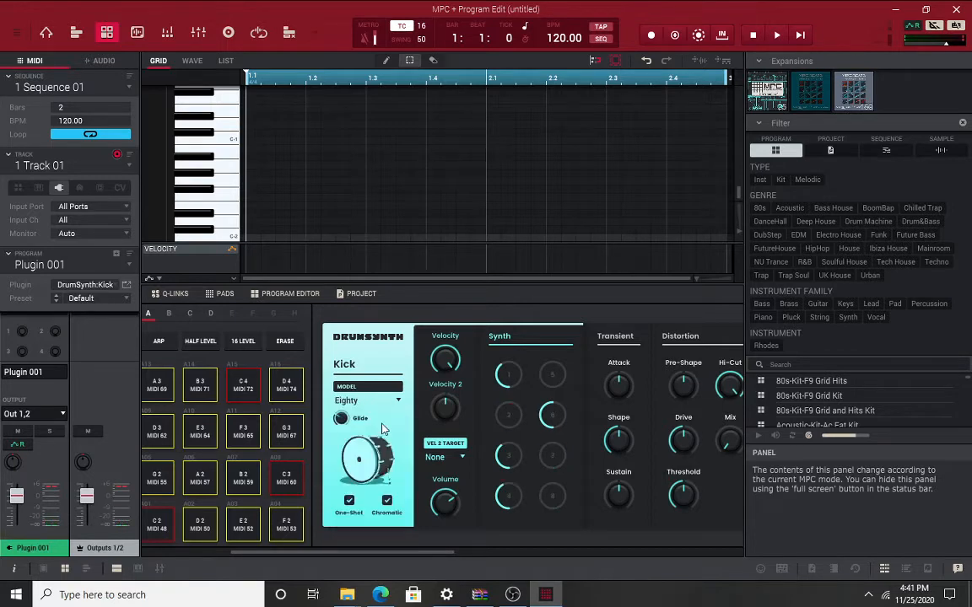
# Audition the kick's Natural A model and switch the model back to Eighty.
pyautogui.click(400, 402)
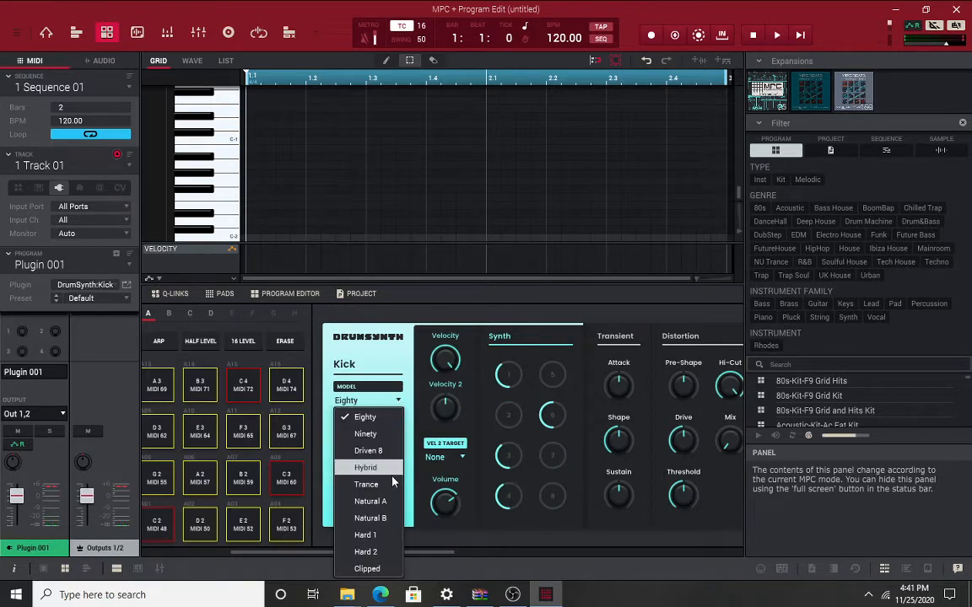
pyautogui.click(368, 501)
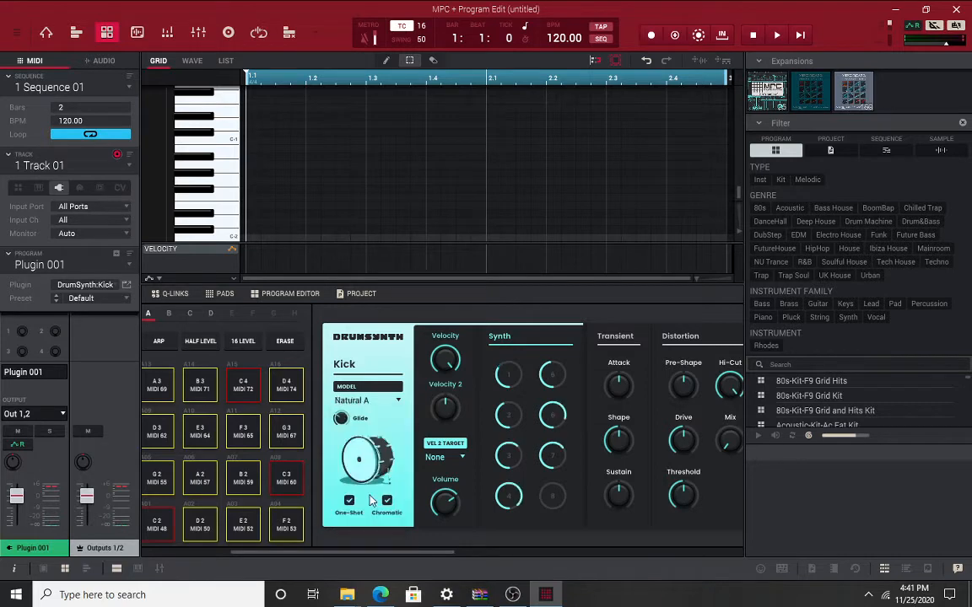
pyautogui.click(392, 406)
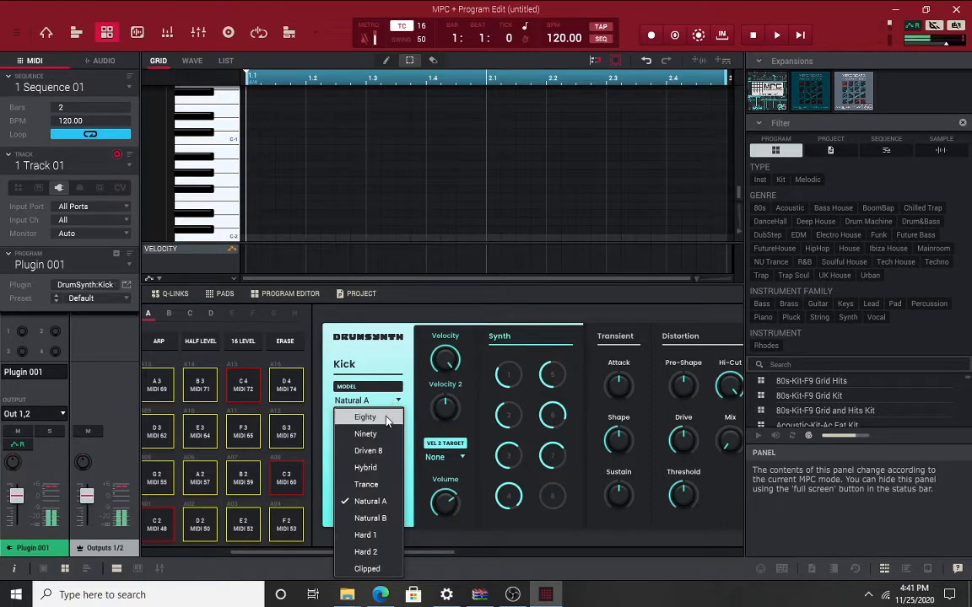
pyautogui.click(393, 419)
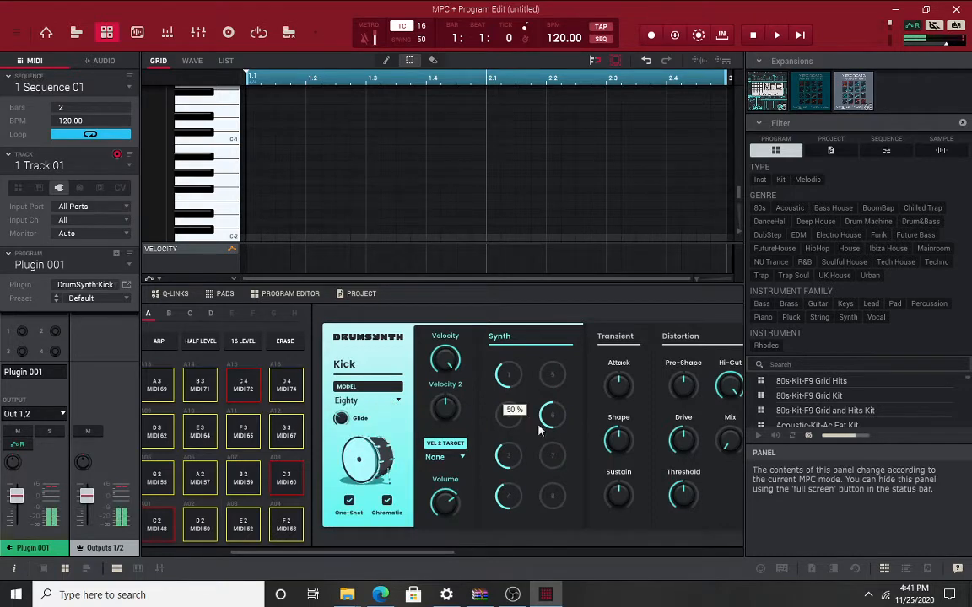
# Raise the Eighty kick's synth parameter 5 slightly and try variations of parameters 6 and 3.
pyautogui.moveTo(556, 414)
pyautogui.mouseDown()
pyautogui.moveTo(556, 387)
pyautogui.moveTo(556, 454)
pyautogui.moveTo(552, 423)
pyautogui.mouseUp()
pyautogui.moveTo(552, 384)
pyautogui.mouseDown()
pyautogui.moveTo(552, 321)
pyautogui.moveTo(551, 381)
pyautogui.mouseUp()
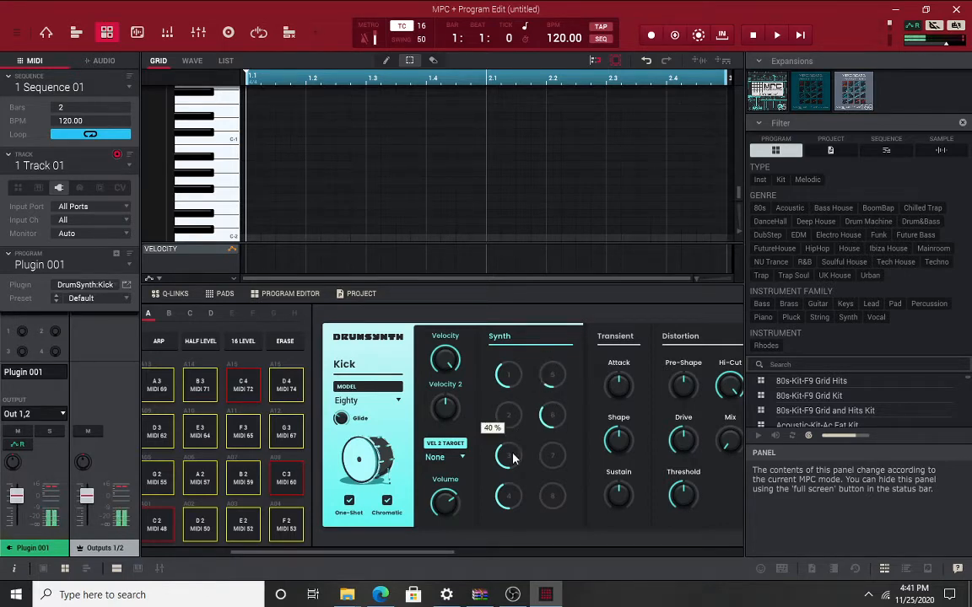
pyautogui.moveTo(513, 448); pyautogui.dragTo(513, 493)
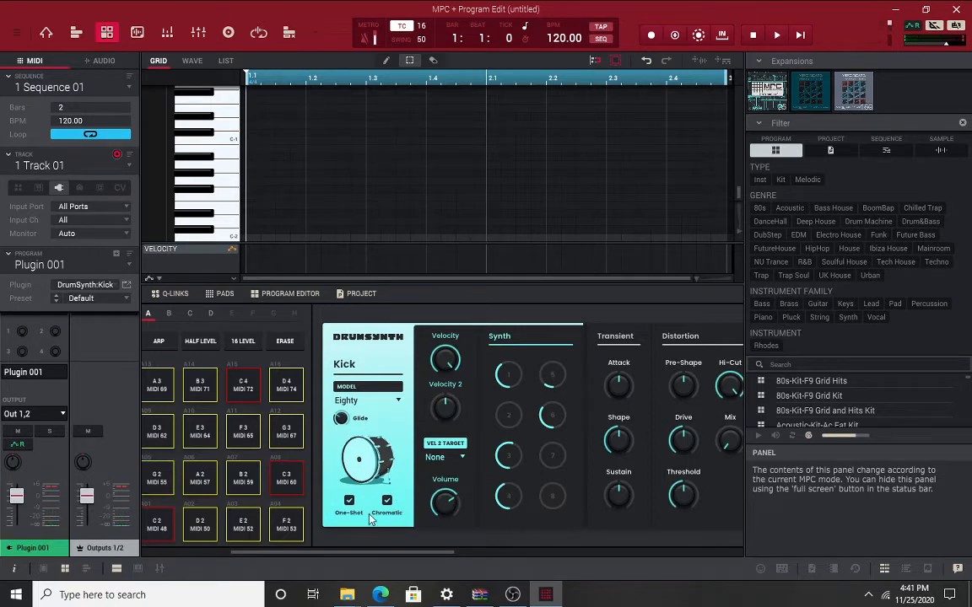
# Set the kick's distortion Drive to maximum and raise the distortion Pre-Shape and Mix.
pyautogui.moveTo(419, 555); pyautogui.dragTo(518, 555)
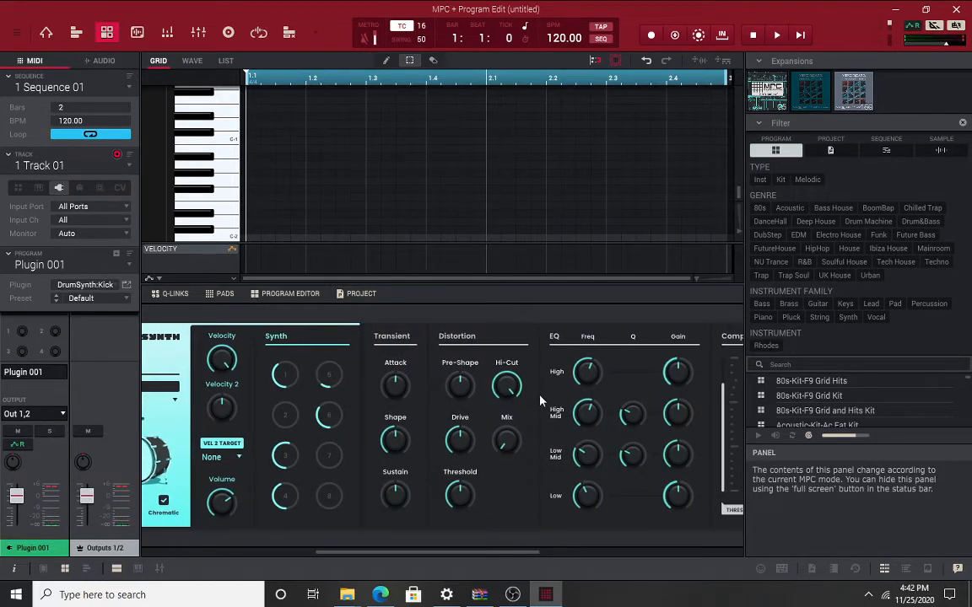
pyautogui.moveTo(519, 384)
pyautogui.moveTo(470, 558); pyautogui.dragTo(599, 553)
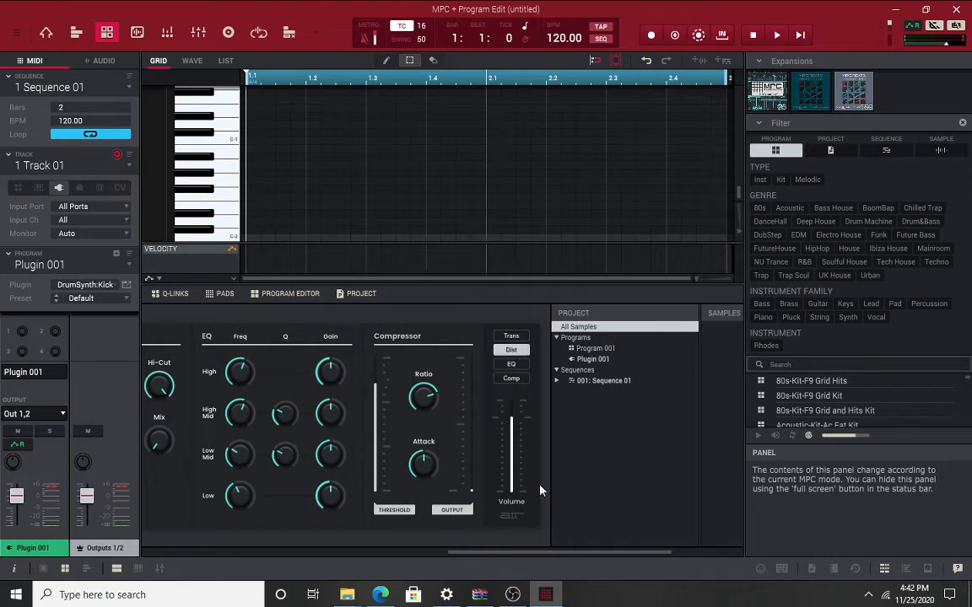
pyautogui.moveTo(550, 554); pyautogui.dragTo(468, 552)
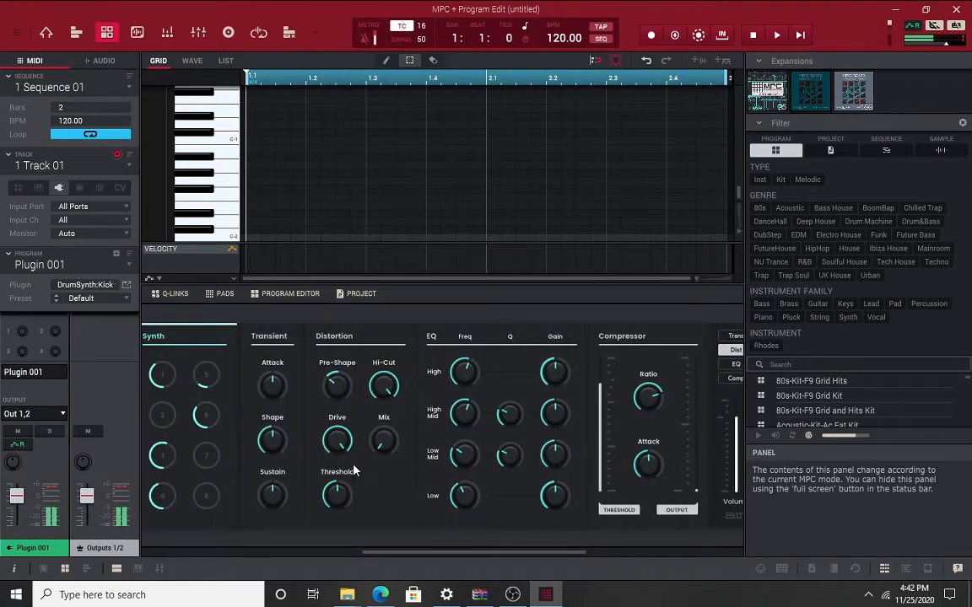
pyautogui.moveTo(377, 435); pyautogui.dragTo(377, 423)
pyautogui.moveTo(341, 390); pyautogui.dragTo(341, 359)
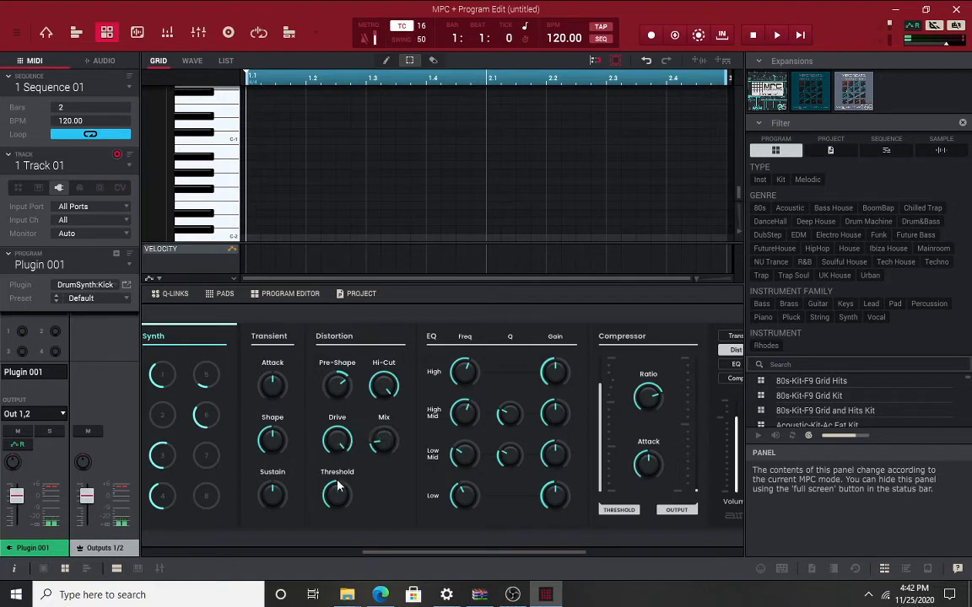
# Set the kick's distortion Pre-Shape to +82 % and Drive to 3 dB, lower Hi-Cut and Threshold, and raise Mix further.
pyautogui.moveTo(340, 488)
pyautogui.mouseDown()
pyautogui.moveTo(340, 467)
pyautogui.moveTo(340, 493)
pyautogui.mouseUp()
pyautogui.moveTo(383, 439); pyautogui.dragTo(384, 457)
pyautogui.moveTo(337, 385); pyautogui.dragTo(390, 358)
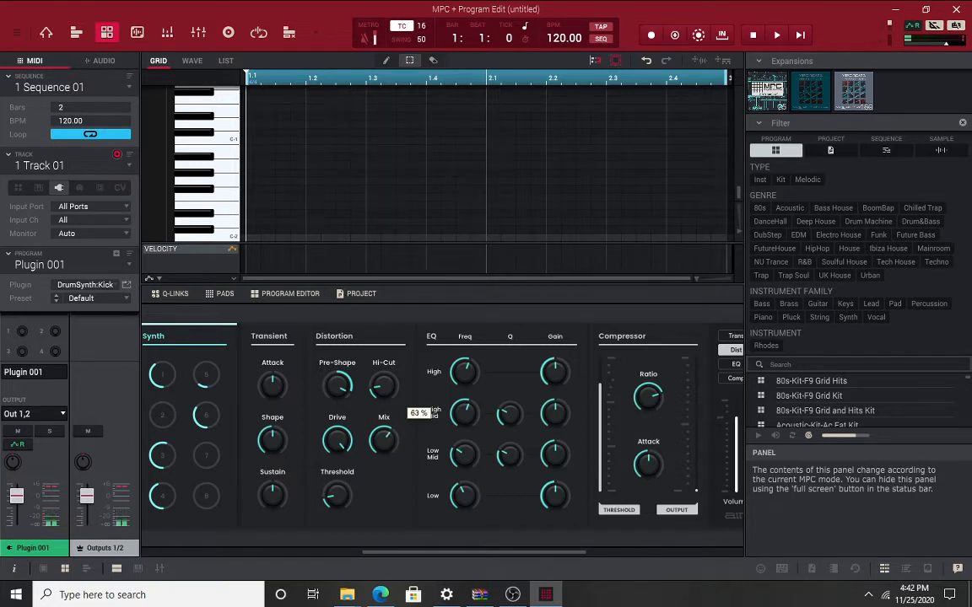
pyautogui.moveTo(340, 439)
pyautogui.moveTo(340, 439); pyautogui.dragTo(340, 498)
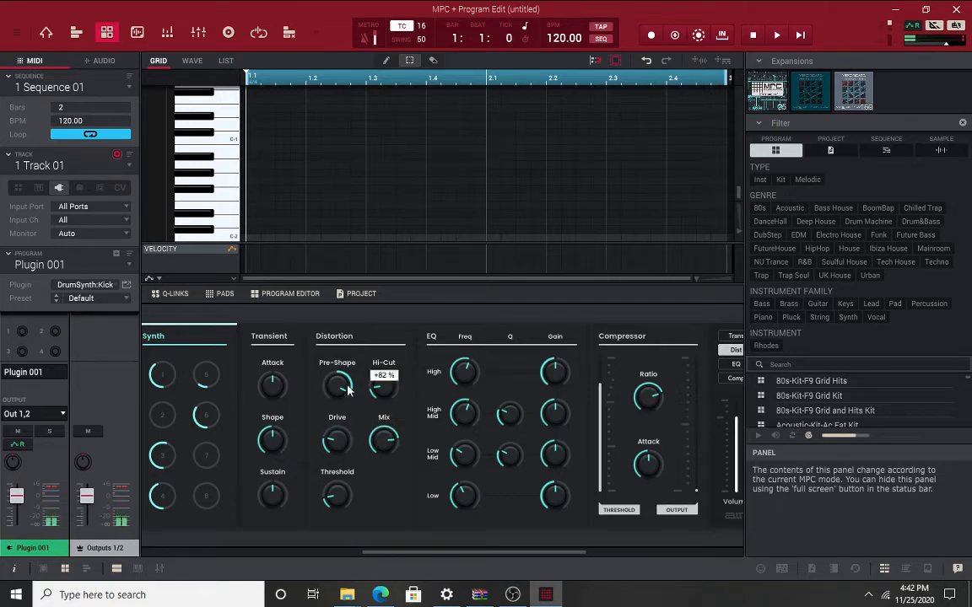
# Reduce the distortion Pre-Shape, set Hi-Cut to minimum and Threshold to -5.0 dB FS, and raise Drive slightly.
pyautogui.moveTo(345, 388); pyautogui.dragTo(345, 415)
pyautogui.moveTo(382, 385)
pyautogui.mouseDown()
pyautogui.moveTo(382, 354)
pyautogui.moveTo(382, 390)
pyautogui.mouseUp()
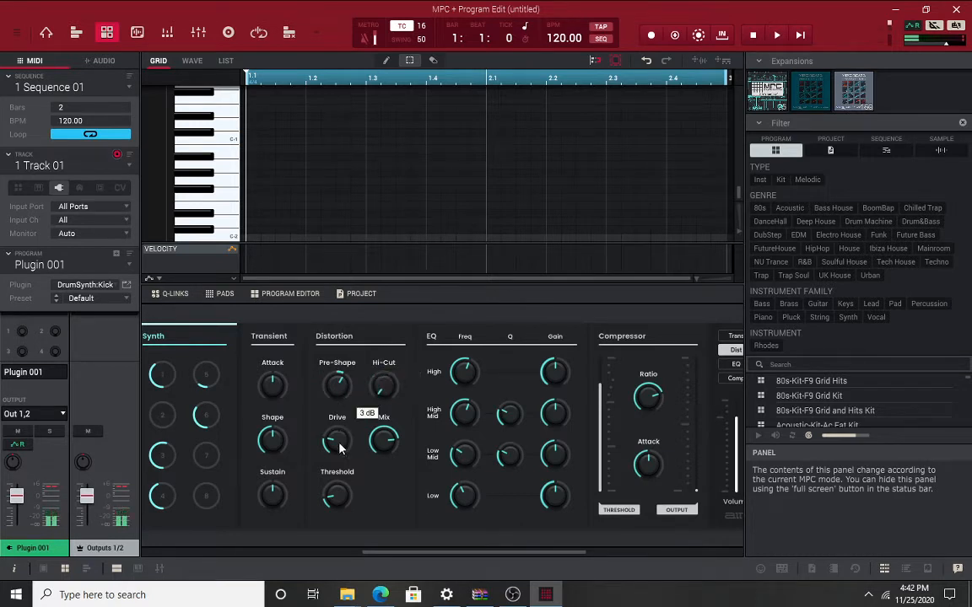
pyautogui.moveTo(337, 496)
pyautogui.mouseDown()
pyautogui.moveTo(337, 464)
pyautogui.moveTo(336, 478)
pyautogui.mouseUp()
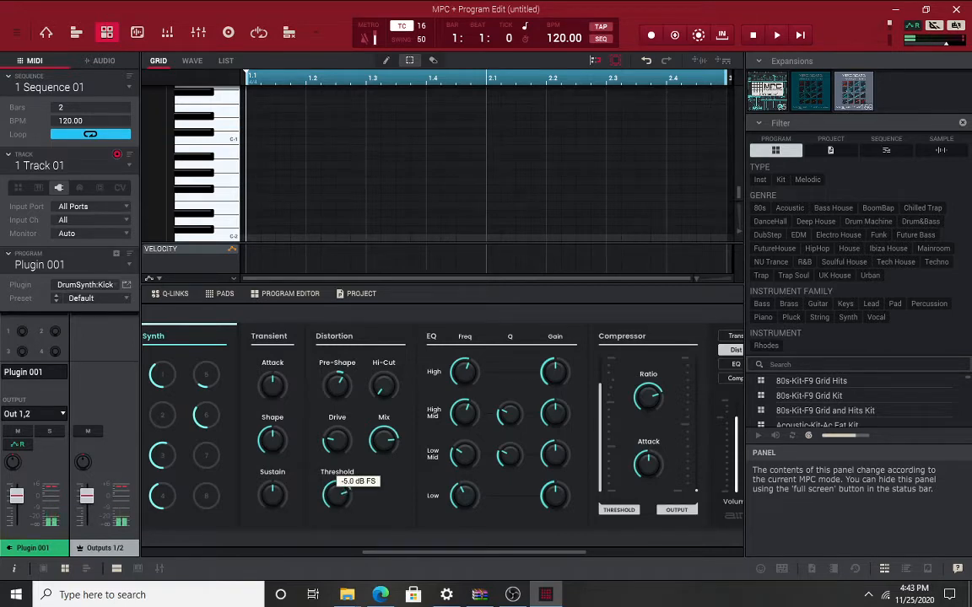
pyautogui.moveTo(341, 445)
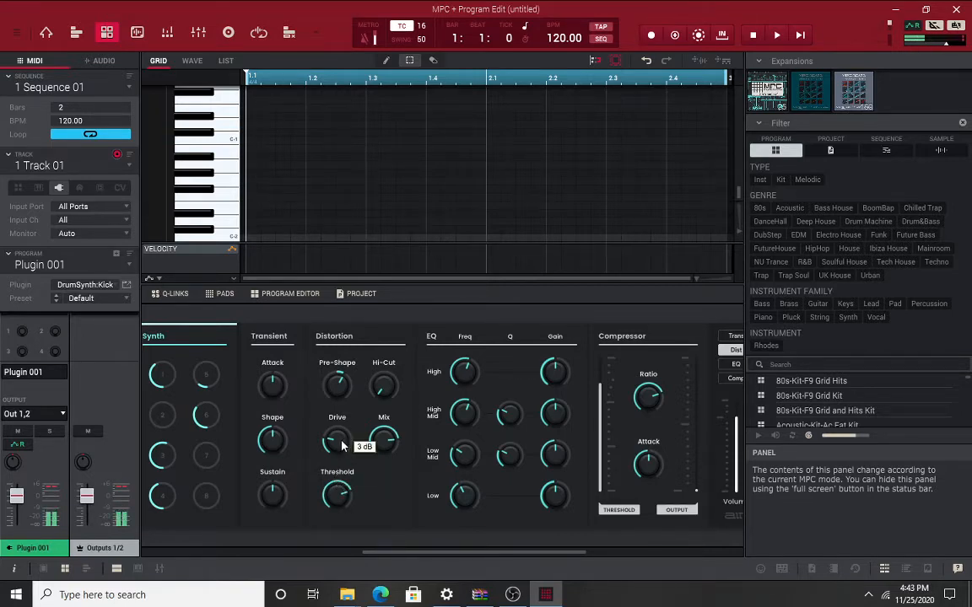
pyautogui.moveTo(341, 444); pyautogui.dragTo(335, 431)
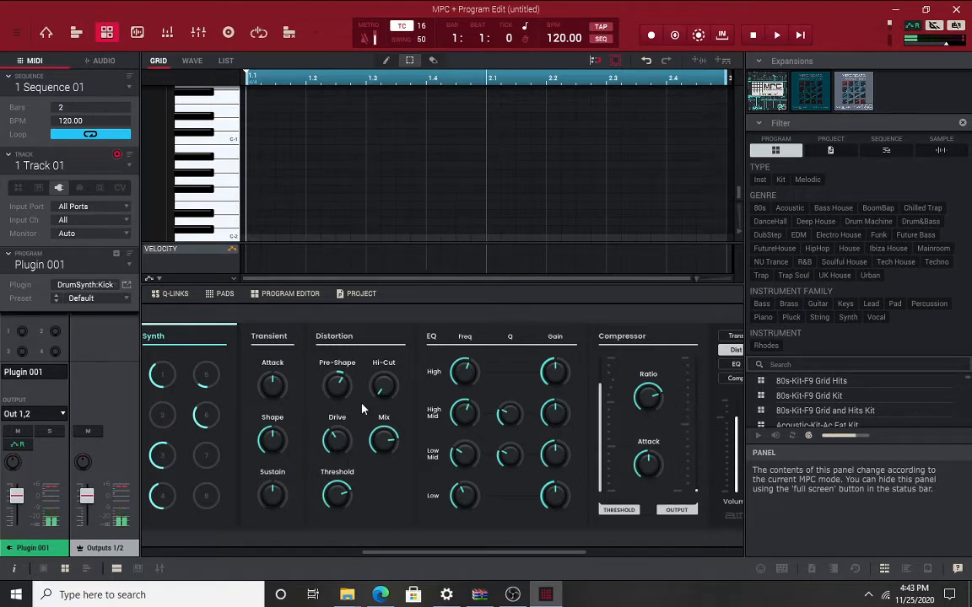
# Try the kick's Glide control and switch One-Shot off and back on.
pyautogui.moveTo(428, 552); pyautogui.dragTo(296, 471)
pyautogui.moveTo(306, 424); pyautogui.dragTo(307, 426)
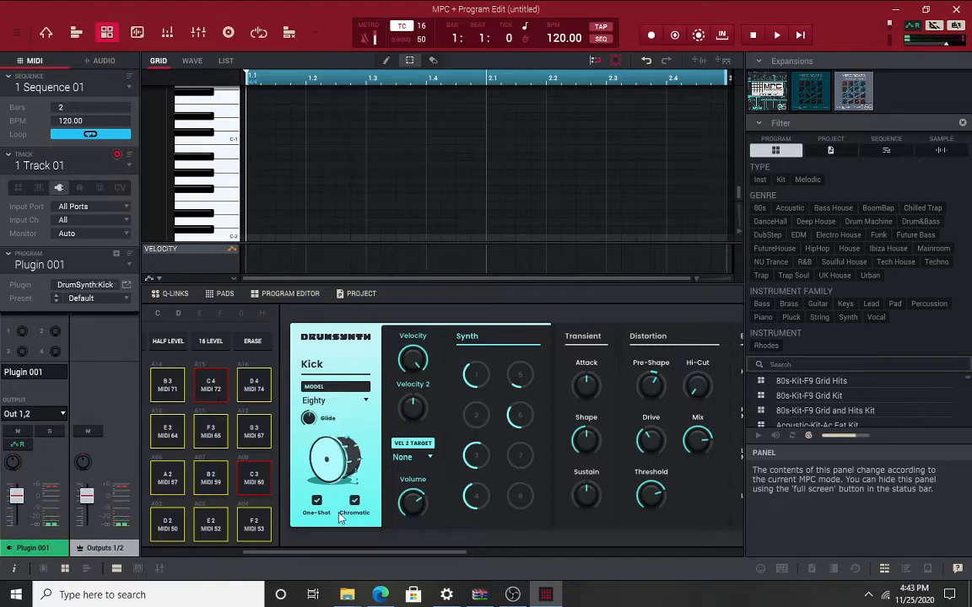
pyautogui.click(318, 502)
pyautogui.click(317, 502)
pyautogui.moveTo(318, 420)
pyautogui.moveTo(429, 551); pyautogui.dragTo(406, 523)
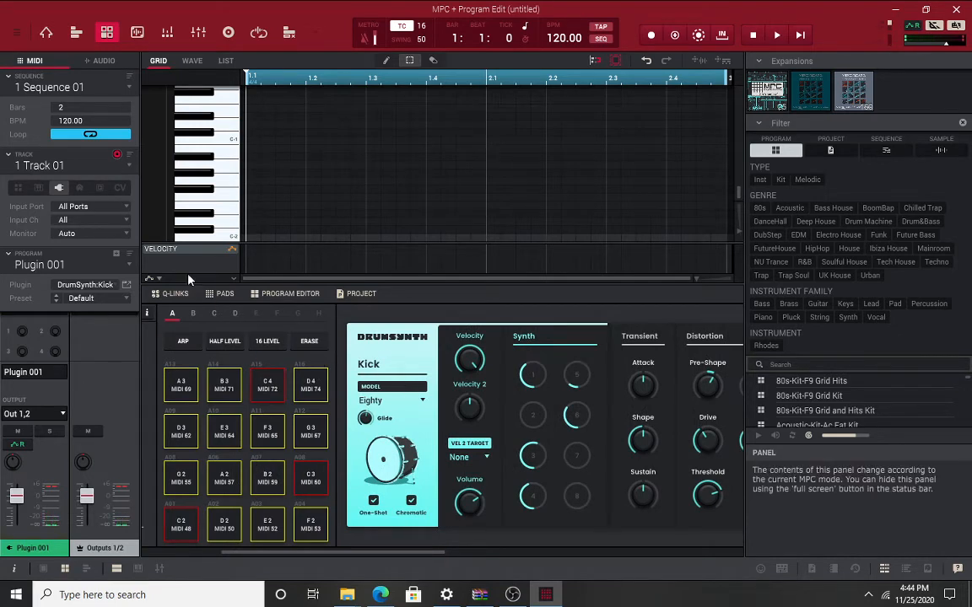
# Replace the kick plugin on program Plugin 001 with DrumSynth:Clap.
pyautogui.click(116, 288)
pyautogui.click(184, 211)
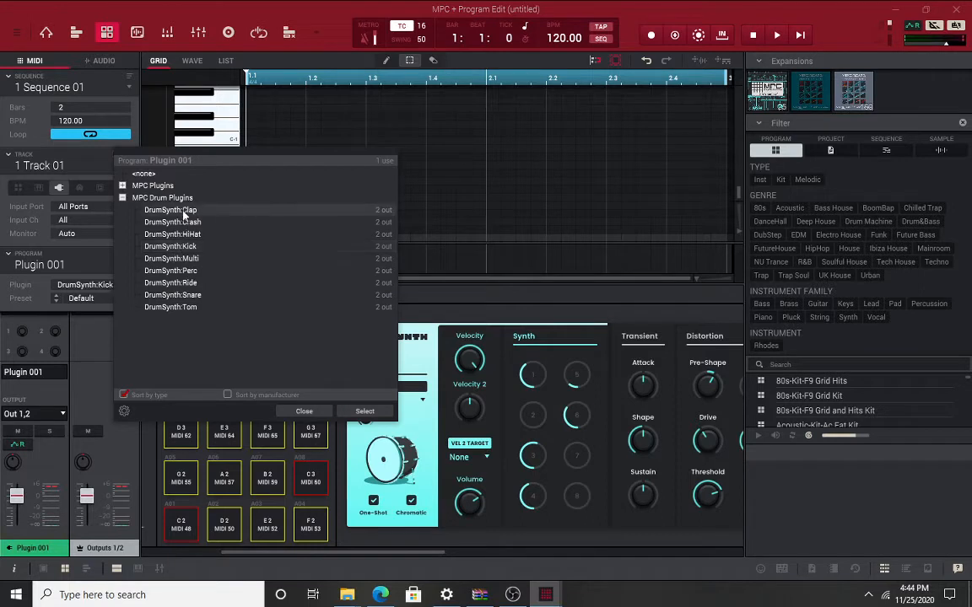
pyautogui.doubleClick(183, 213)
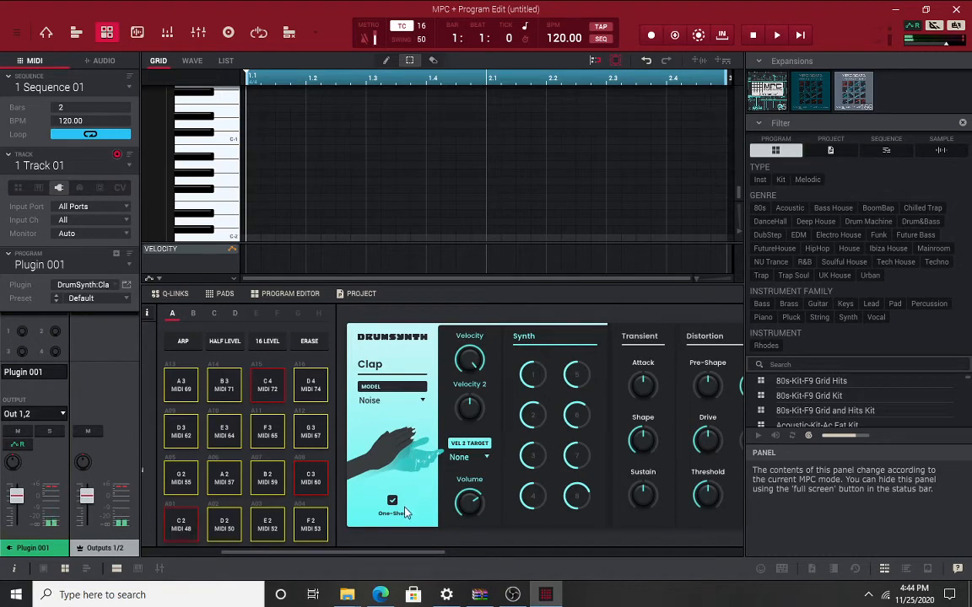
# Audition the clap synth's Clap model and change the model to Click.
pyautogui.click(384, 400)
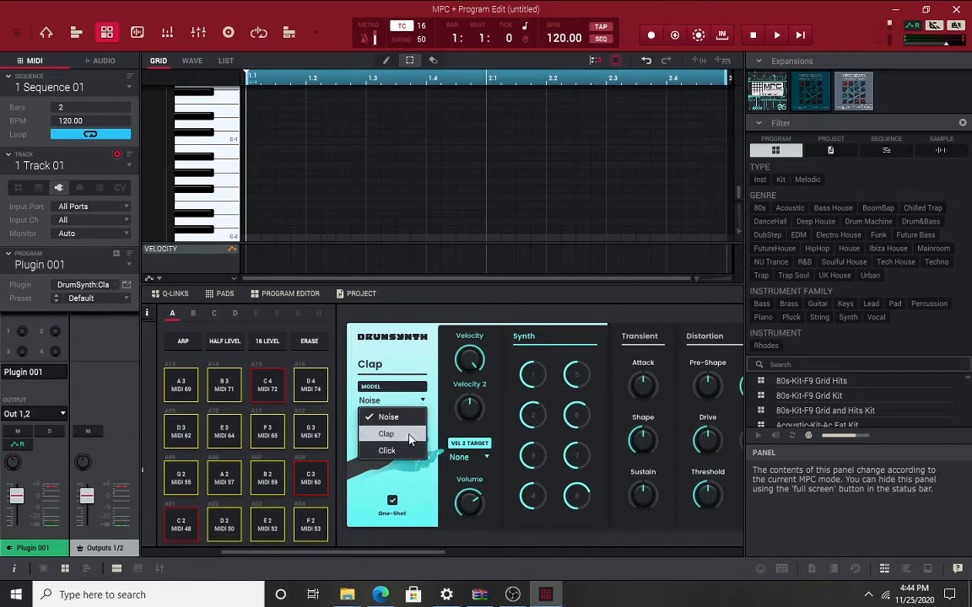
pyautogui.click(409, 436)
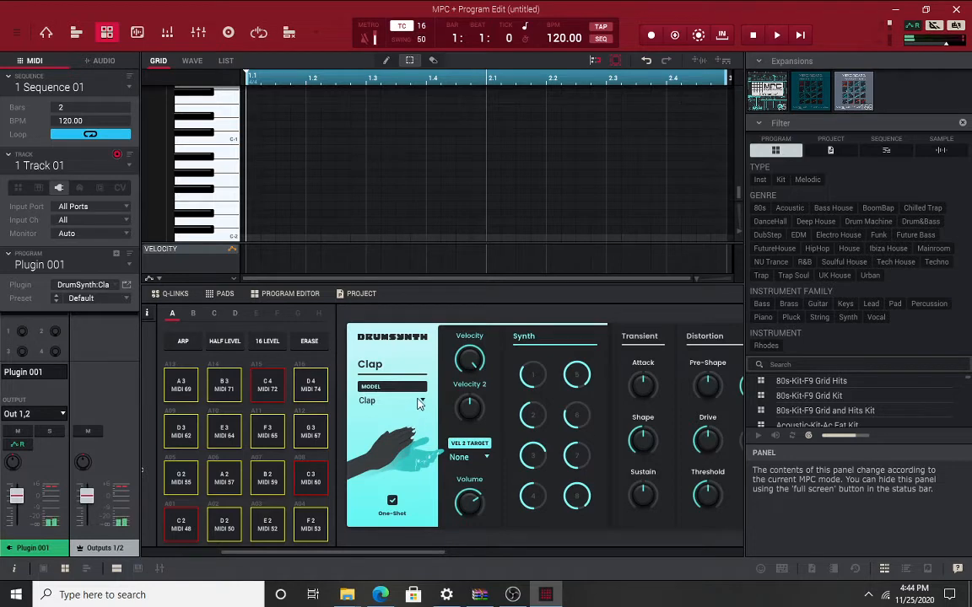
pyautogui.click(422, 405)
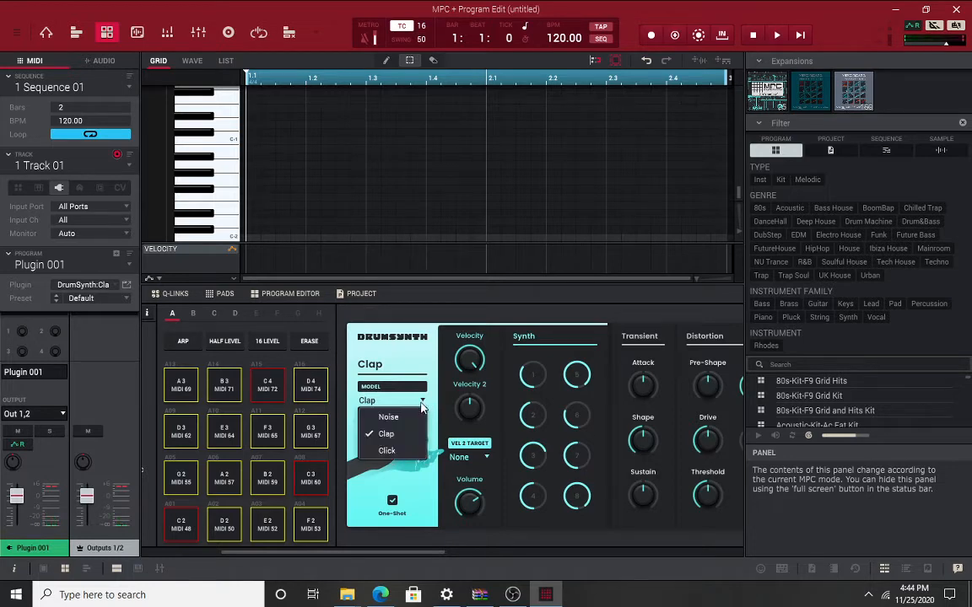
pyautogui.click(411, 451)
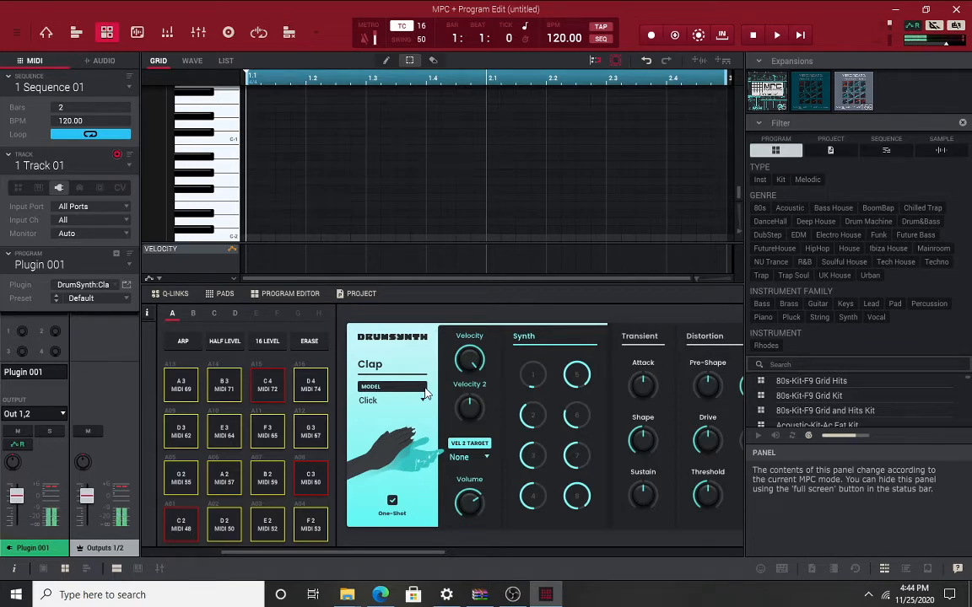
# Set the Click clap's synth parameter 2 to 51 %, parameter 3 to maximum and parameter 4 to 68 %, and lower parameters 5 to 7.
pyautogui.moveTo(469, 360); pyautogui.dragTo(469, 328)
pyautogui.moveTo(540, 419)
pyautogui.mouseDown()
pyautogui.moveTo(540, 382)
pyautogui.moveTo(541, 405)
pyautogui.mouseUp()
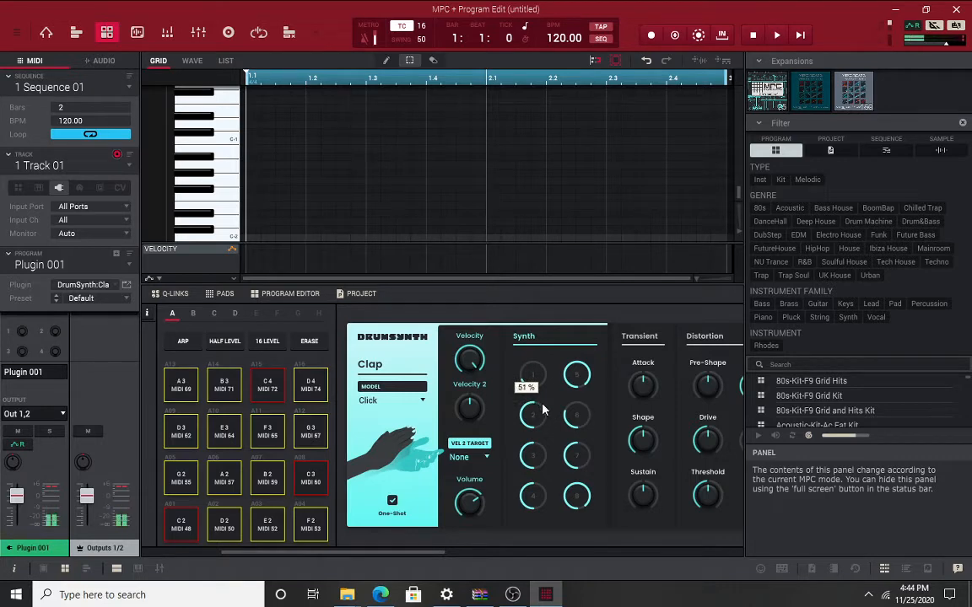
pyautogui.moveTo(541, 453); pyautogui.dragTo(541, 417)
pyautogui.moveTo(531, 508); pyautogui.dragTo(530, 490)
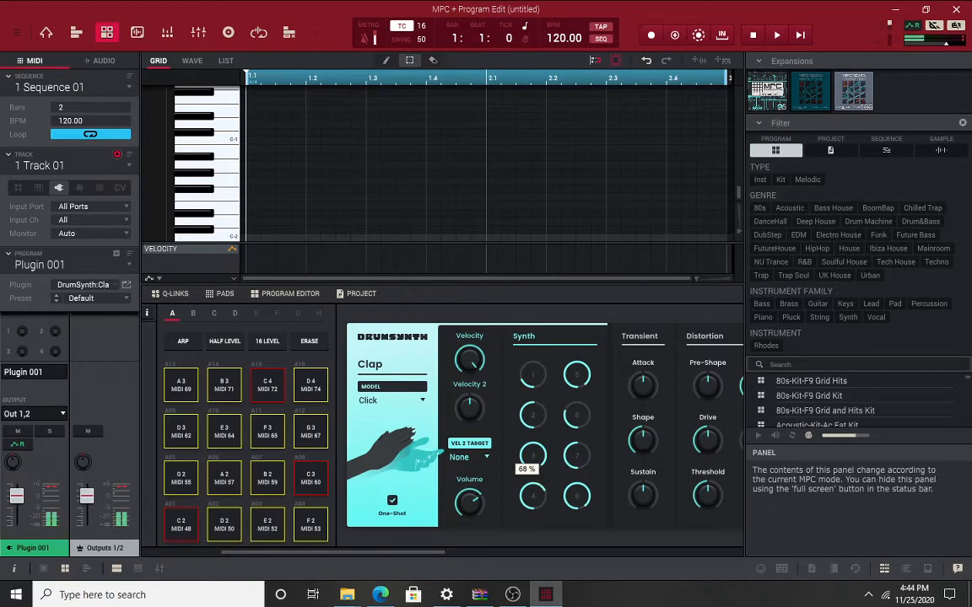
pyautogui.moveTo(576, 378); pyautogui.dragTo(586, 458)
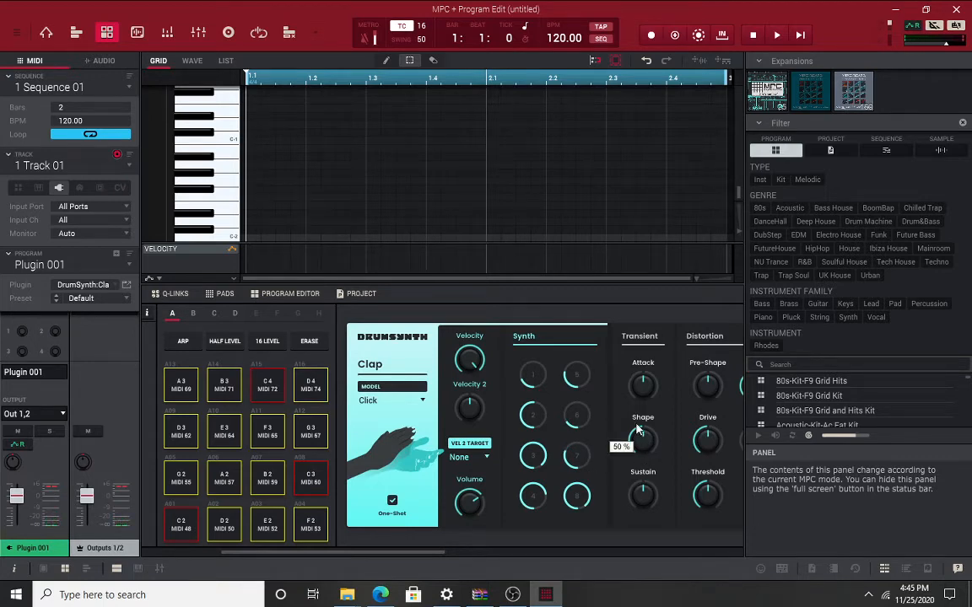
# Set the clap synth's model back to Noise.
pyautogui.click(408, 398)
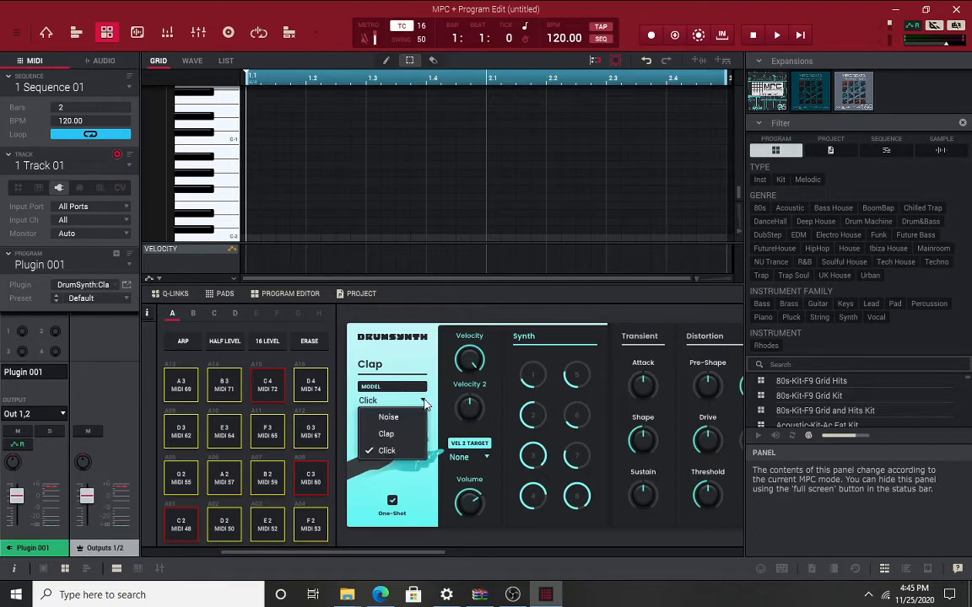
pyautogui.click(417, 418)
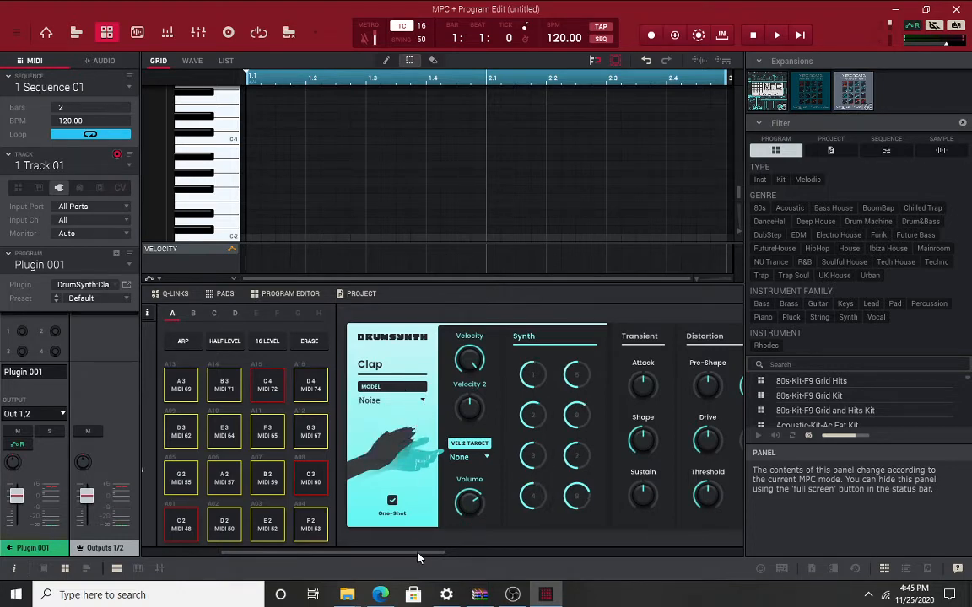
pyautogui.moveTo(417, 555)
pyautogui.mouseDown()
pyautogui.moveTo(606, 546)
pyautogui.moveTo(326, 546)
pyautogui.moveTo(419, 550)
pyautogui.mouseUp()
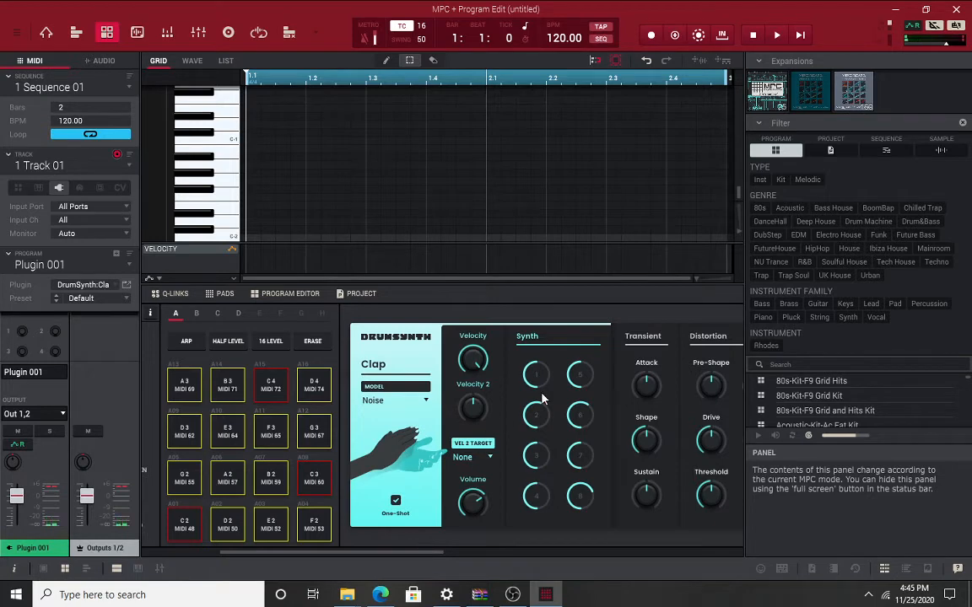
# Set the Noise clap's synth parameter 1 to maximum and raise the transient Attack.
pyautogui.moveTo(545, 382); pyautogui.dragTo(544, 336)
pyautogui.moveTo(645, 397); pyautogui.dragTo(671, 373)
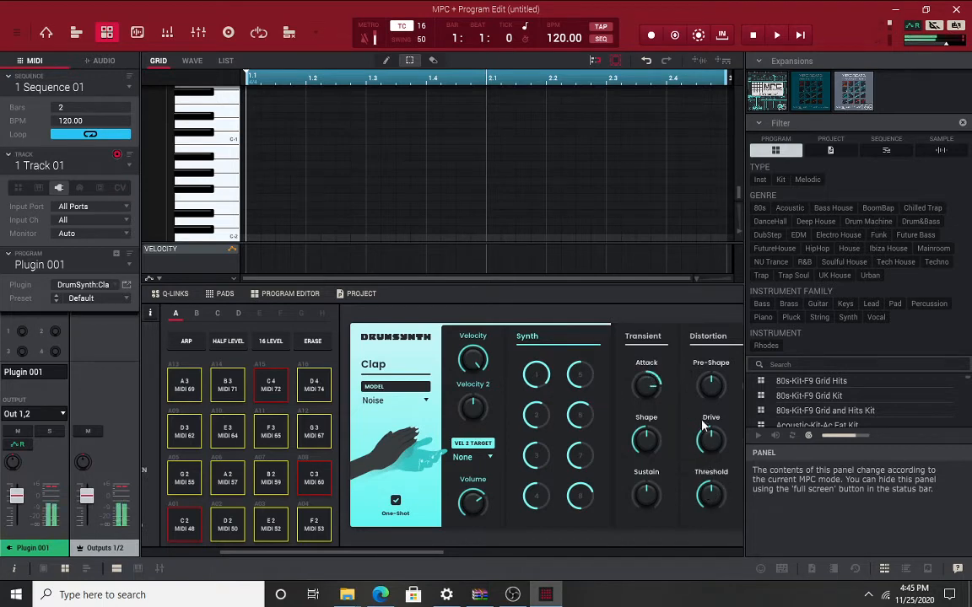
pyautogui.moveTo(473, 504)
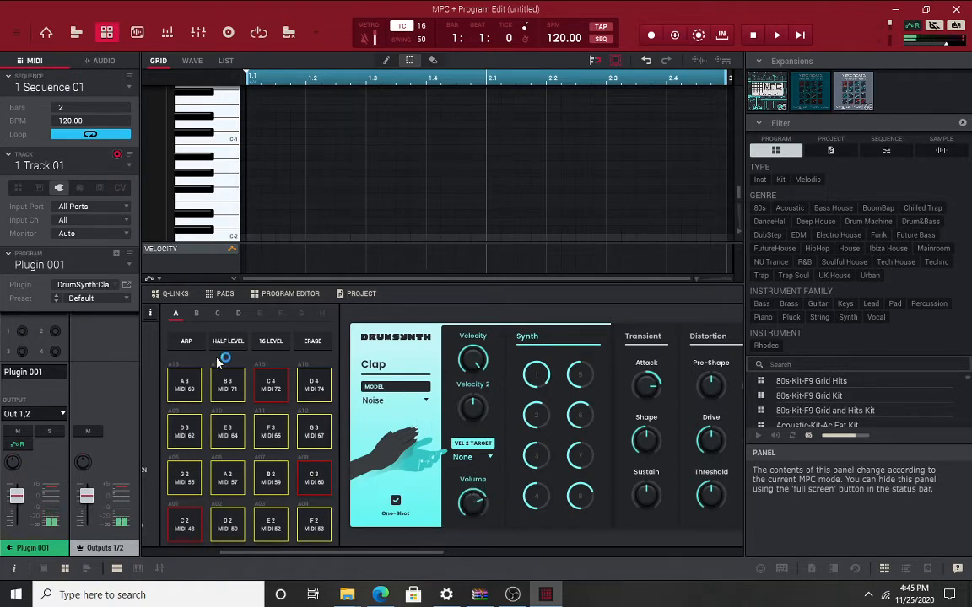
# Load the DrumSynth:Crash plugin into the Plugin 001 program.
pyautogui.click(105, 288)
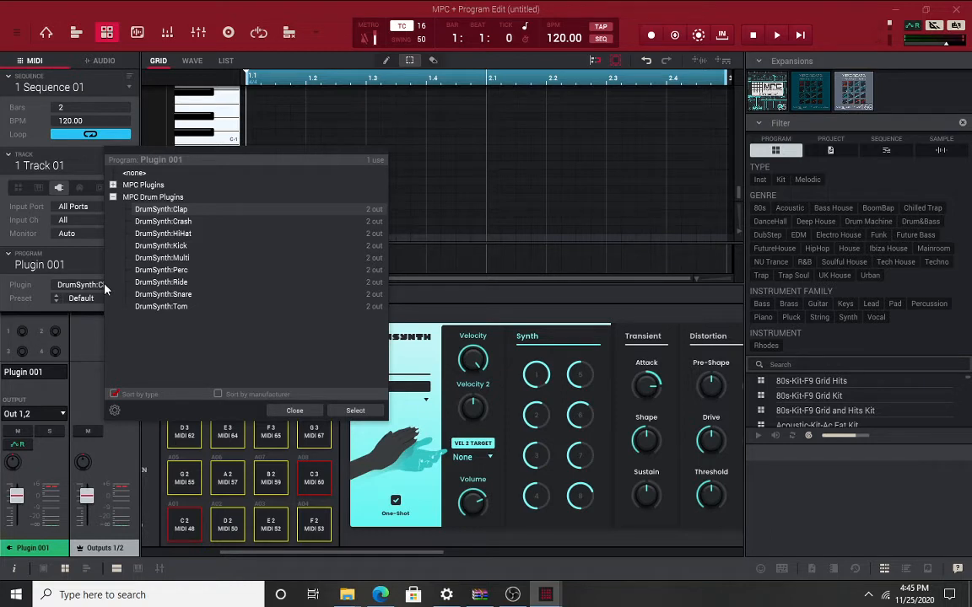
pyautogui.click(183, 225)
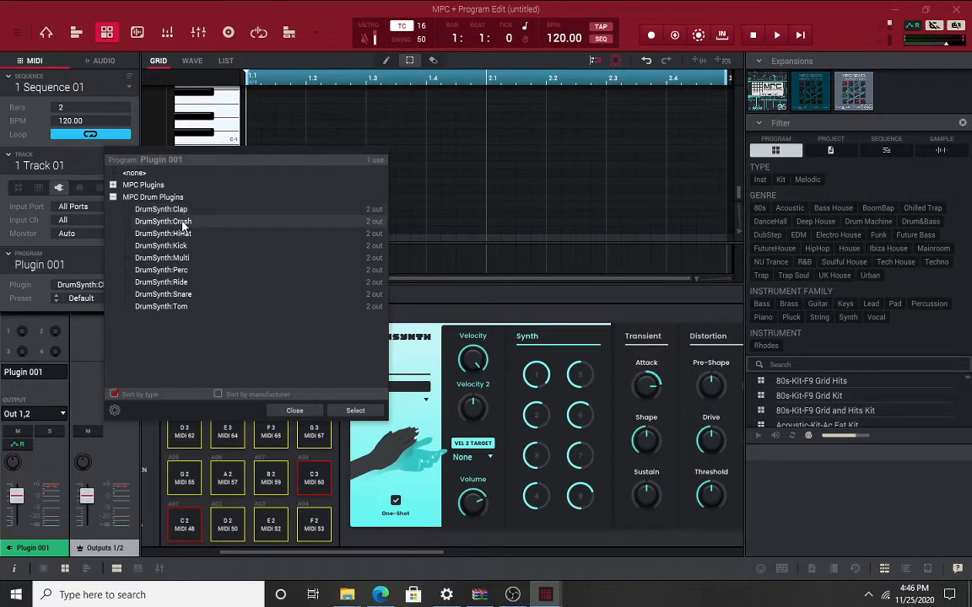
pyautogui.doubleClick(181, 222)
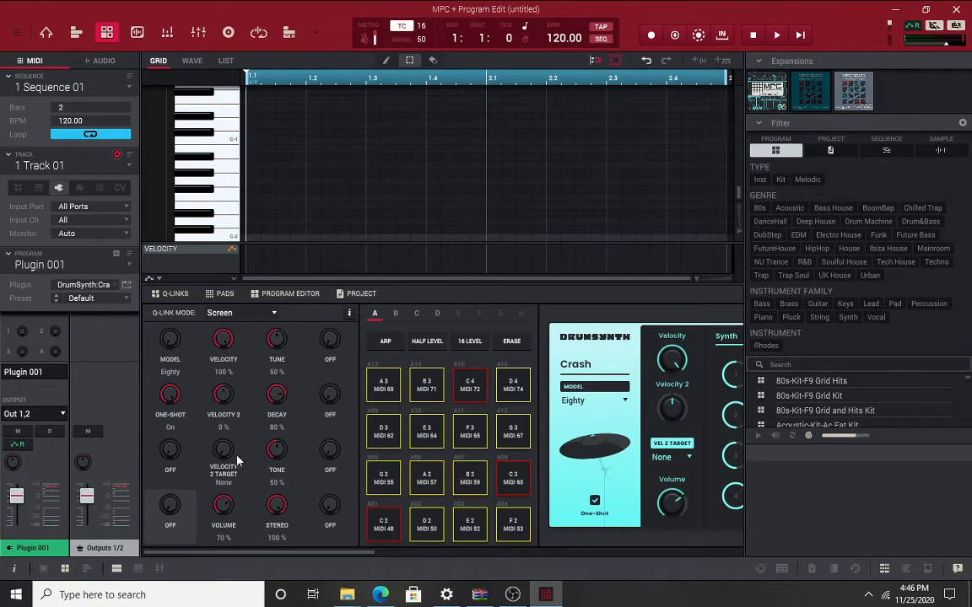
# Step the crash synth's model through Ninety, Noise and Complex, ending on Bandpass.
pyautogui.moveTo(321, 556); pyautogui.dragTo(449, 569)
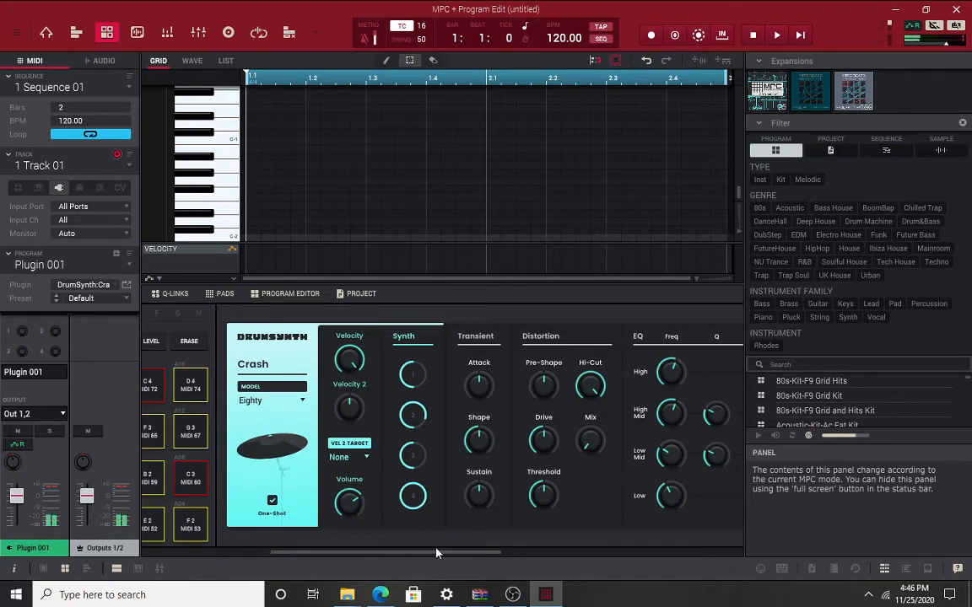
pyautogui.click(300, 400)
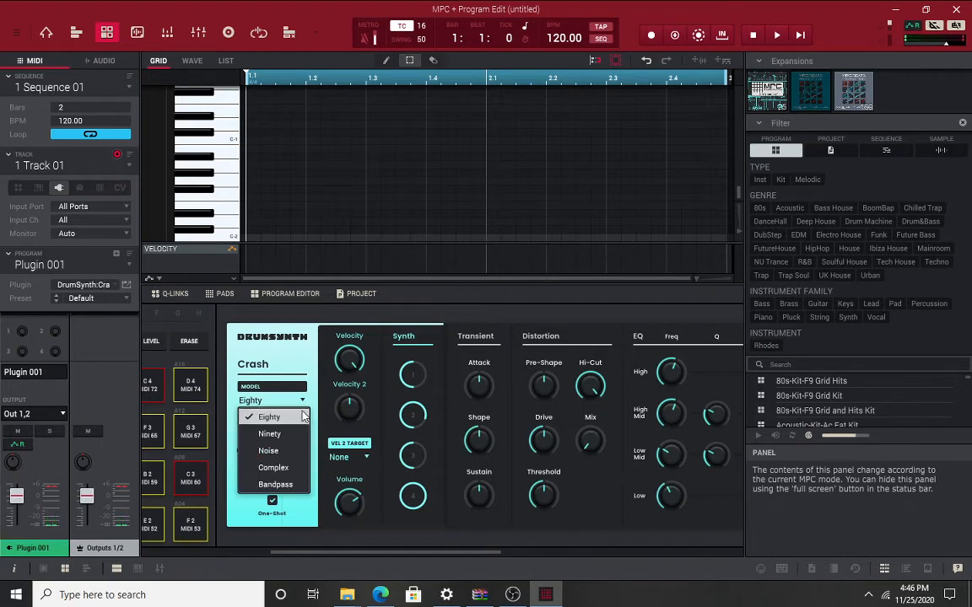
pyautogui.click(270, 434)
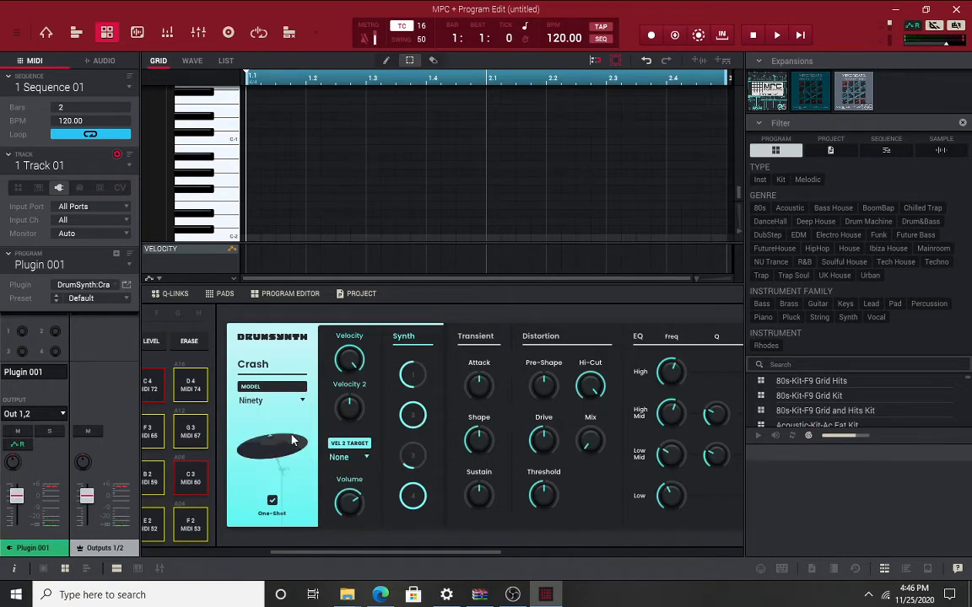
pyautogui.click(301, 402)
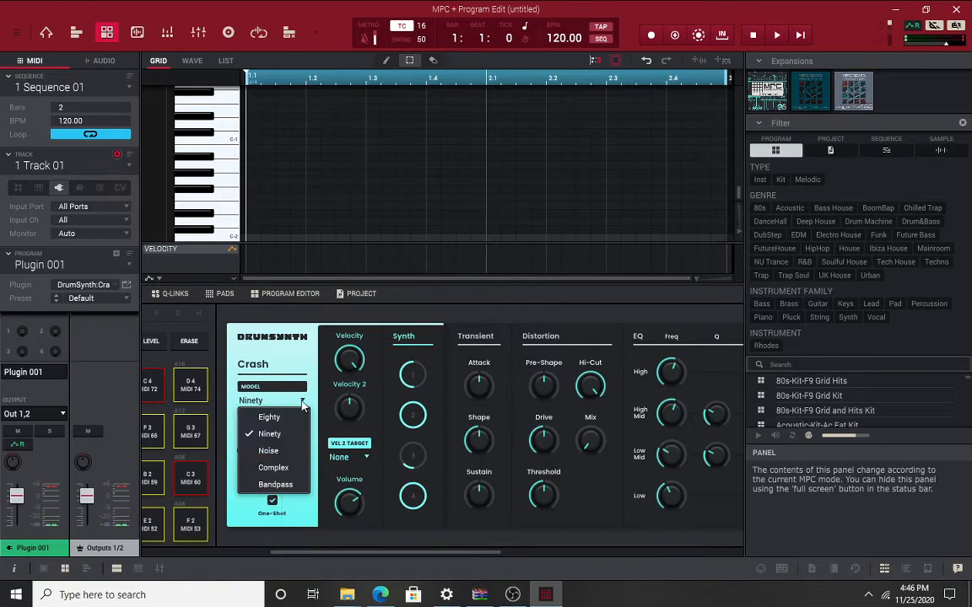
pyautogui.click(268, 450)
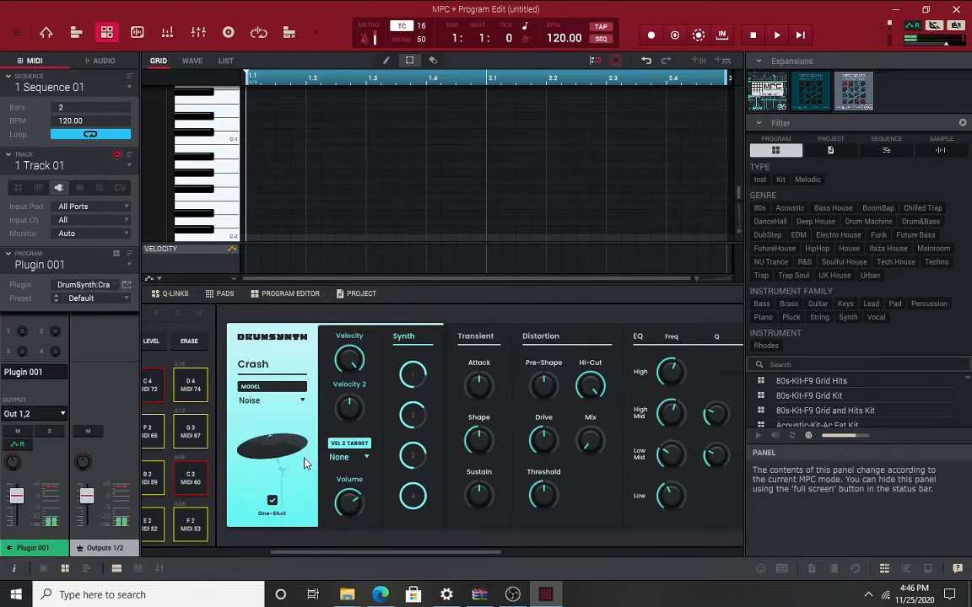
pyautogui.click(302, 401)
pyautogui.click(301, 469)
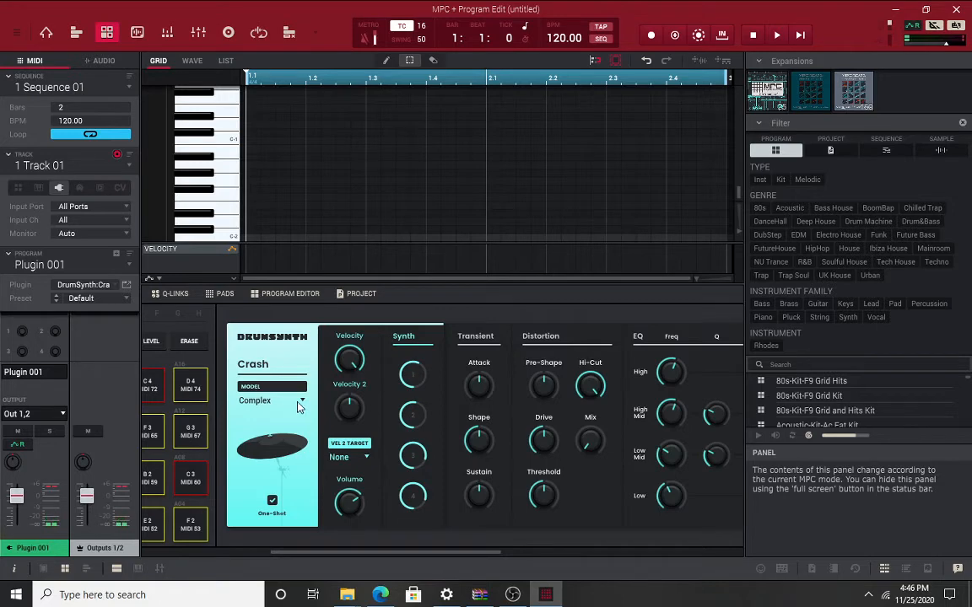
pyautogui.click(300, 402)
pyautogui.click(287, 486)
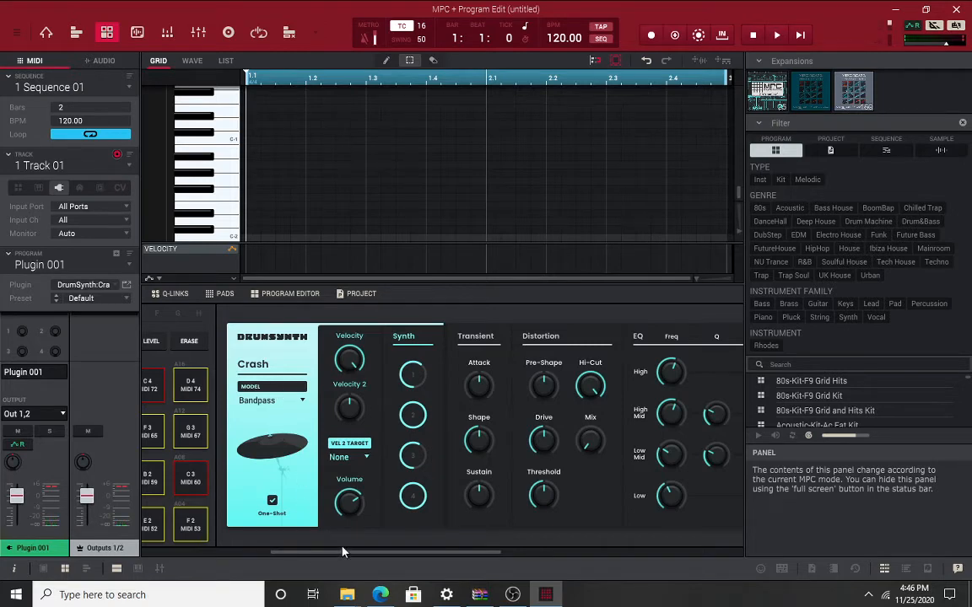
# Lower the Bandpass crash's synth parameters 1 to 4, bringing parameter 1 down to 9 %.
pyautogui.moveTo(354, 554); pyautogui.dragTo(369, 554)
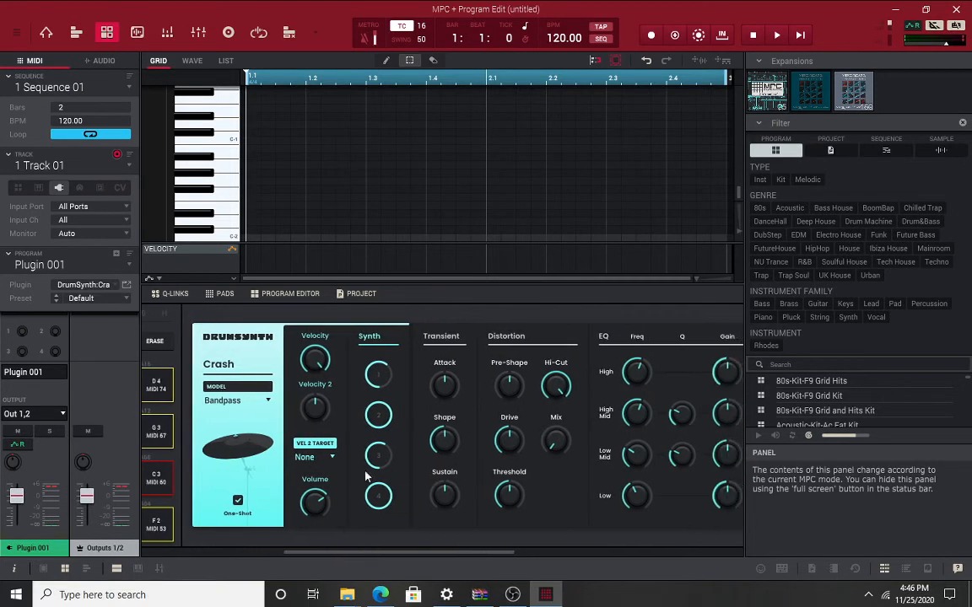
pyautogui.moveTo(375, 384)
pyautogui.moveTo(375, 384); pyautogui.dragTo(377, 417)
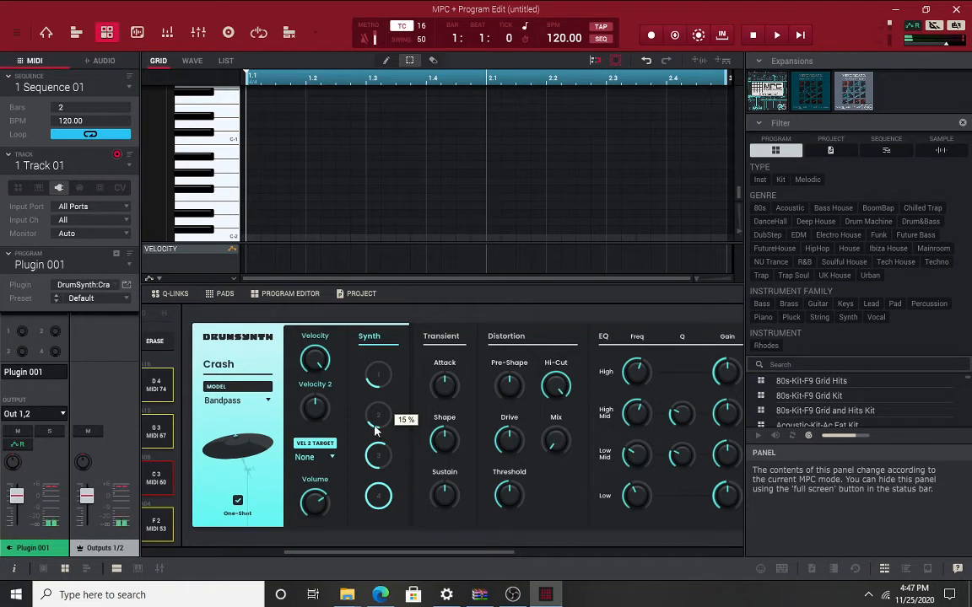
pyautogui.moveTo(376, 428); pyautogui.dragTo(376, 510)
pyautogui.moveTo(368, 378)
pyautogui.mouseDown()
pyautogui.moveTo(369, 338)
pyautogui.moveTo(368, 375)
pyautogui.mouseUp()
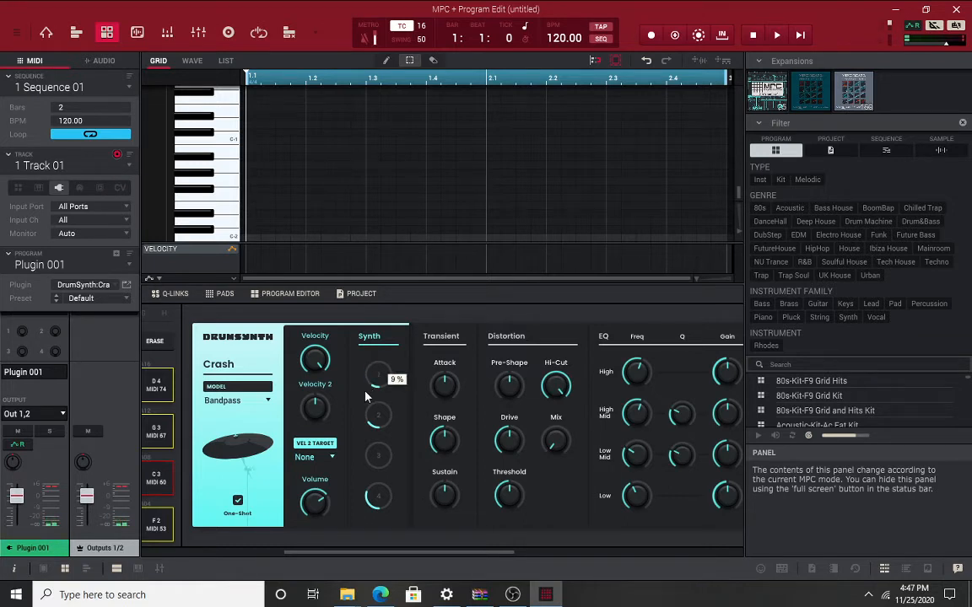
# Replace the crash plugin in Plugin 001 with DrumSynth:Snare.
pyautogui.click(118, 286)
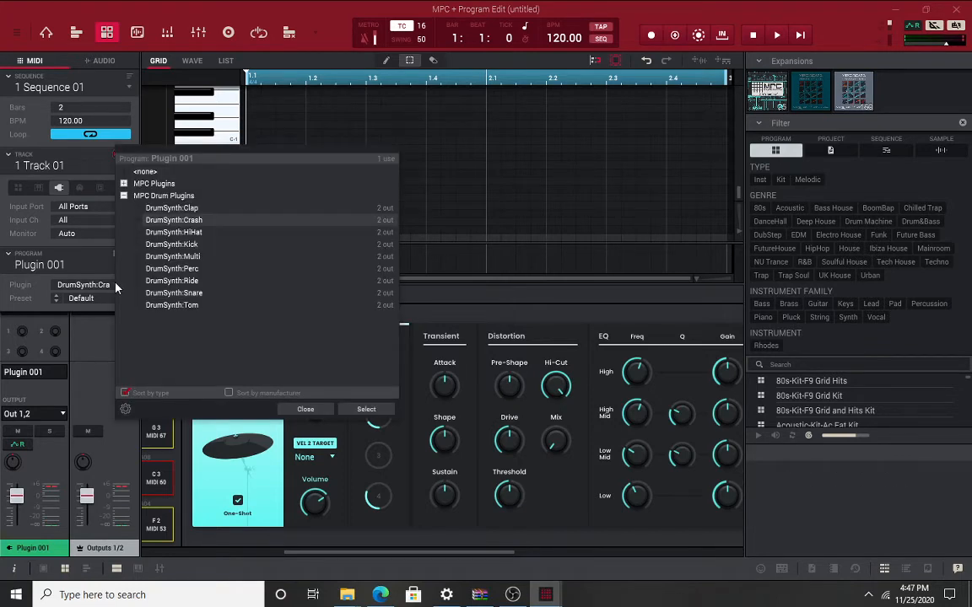
pyautogui.click(171, 296)
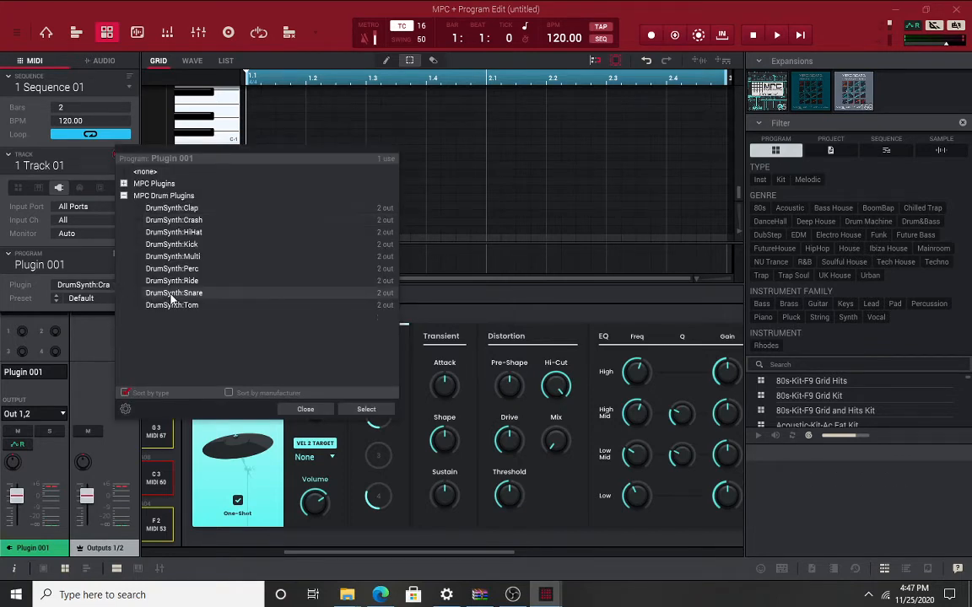
pyautogui.doubleClick(172, 295)
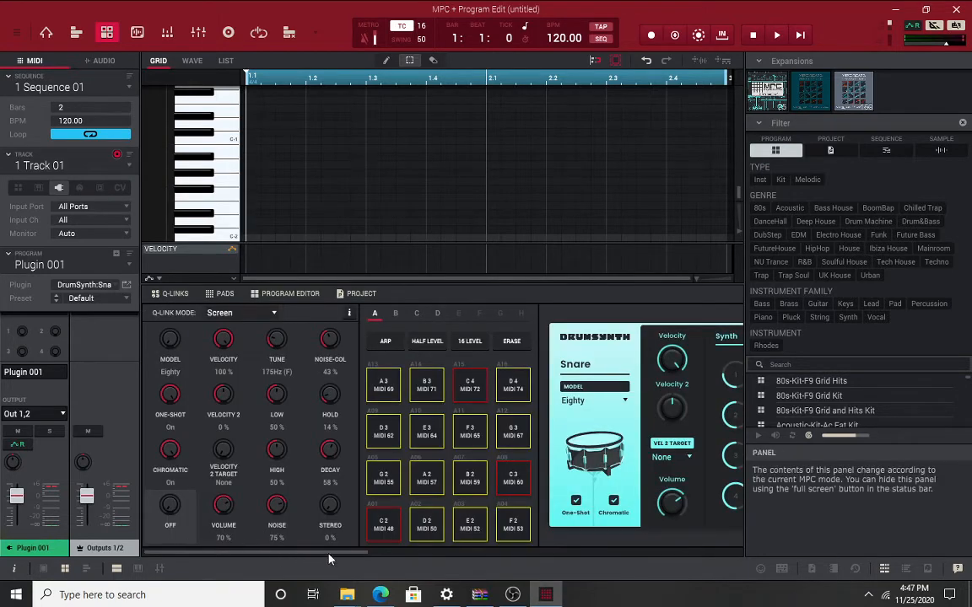
# Audition the snare synth's Ninety model and change the model to Natural.
pyautogui.moveTo(332, 556); pyautogui.dragTo(449, 559)
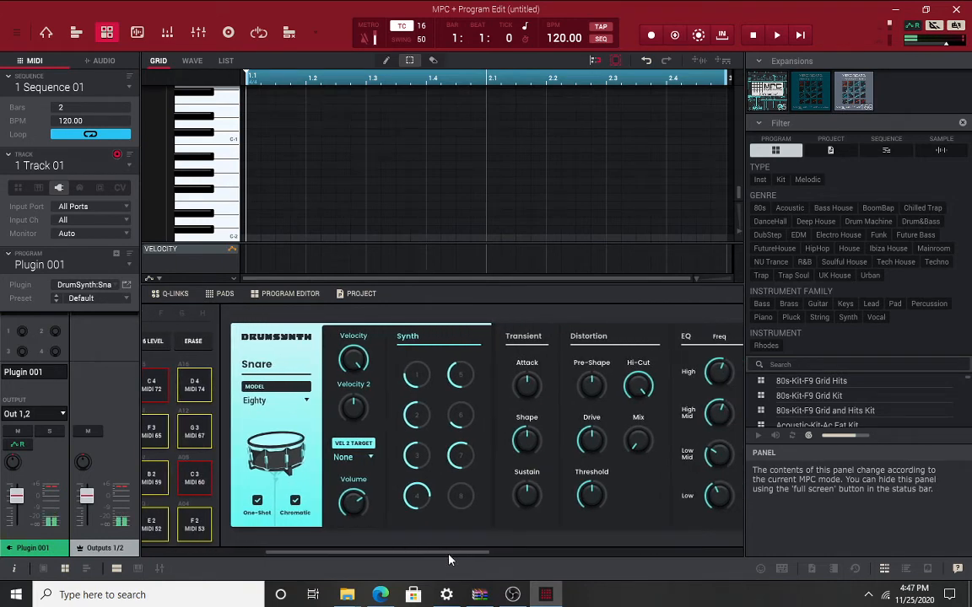
pyautogui.click(304, 401)
pyautogui.click(295, 435)
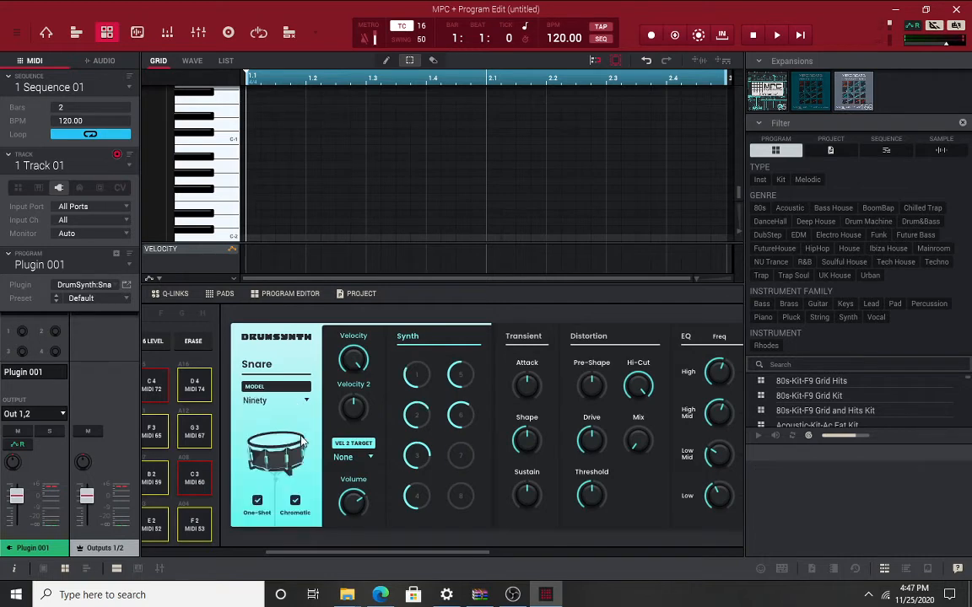
pyautogui.click(278, 401)
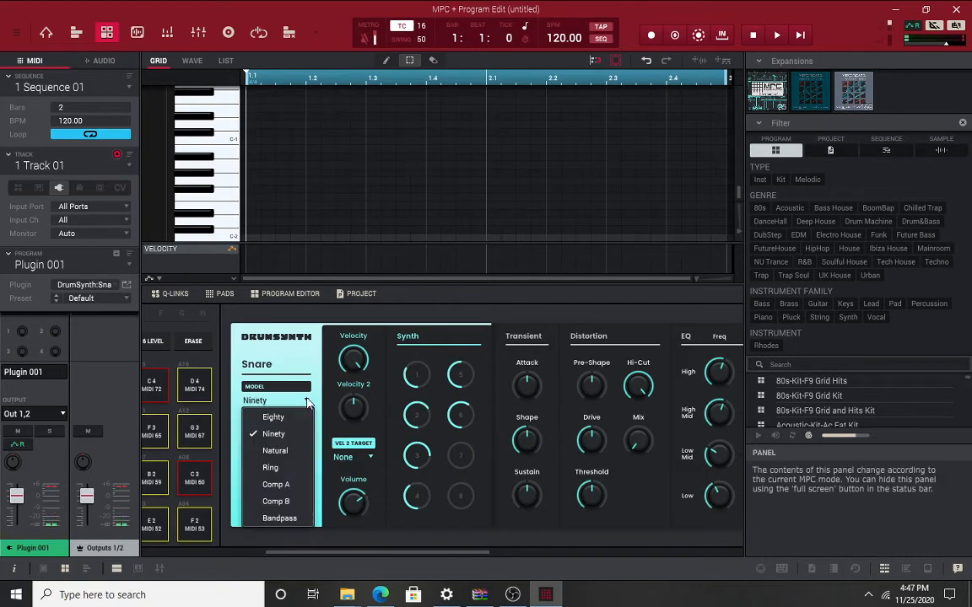
pyautogui.click(305, 452)
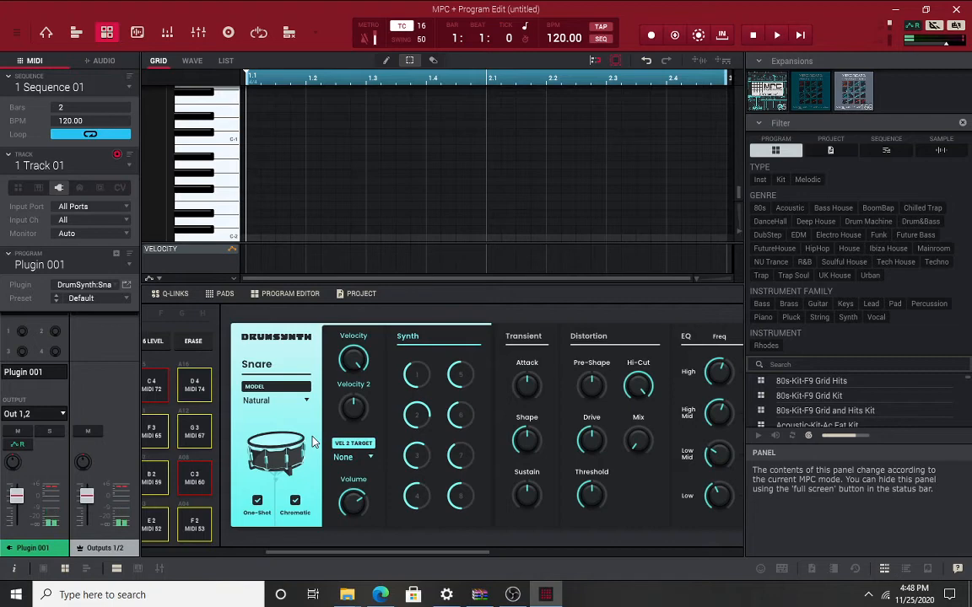
pyautogui.moveTo(354, 405)
pyautogui.moveTo(431, 420)
# Step the snare synth's model through Ring, Comp A and Comp B, ending on Bandpass.
pyautogui.moveTo(453, 559); pyautogui.dragTo(340, 546)
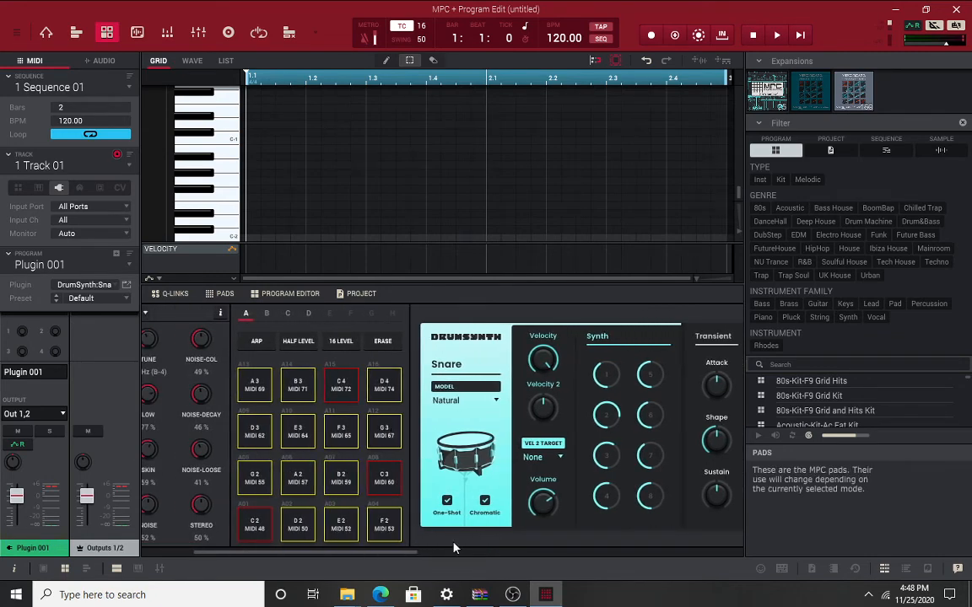
pyautogui.moveTo(401, 556); pyautogui.dragTo(319, 561)
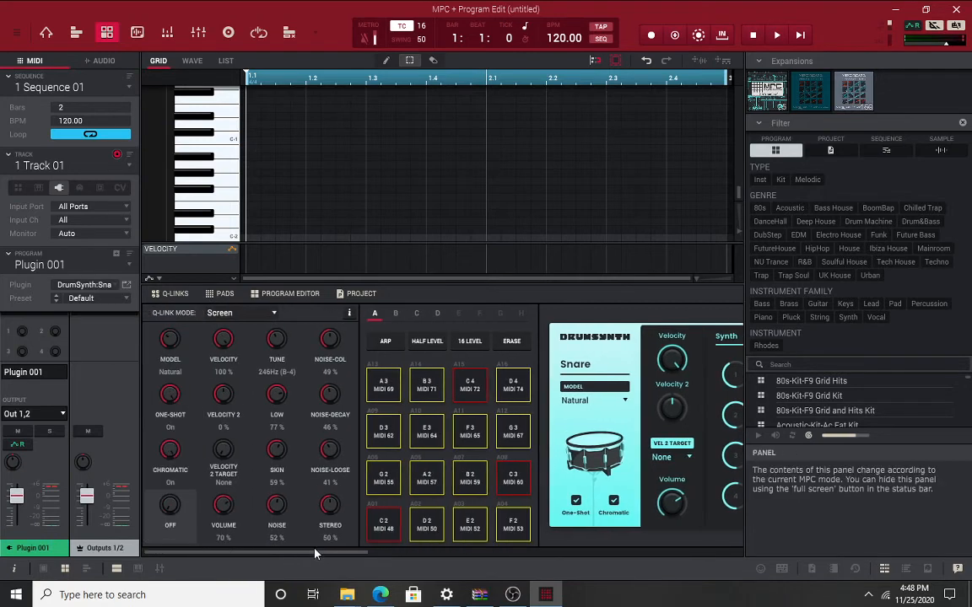
pyautogui.click(122, 286)
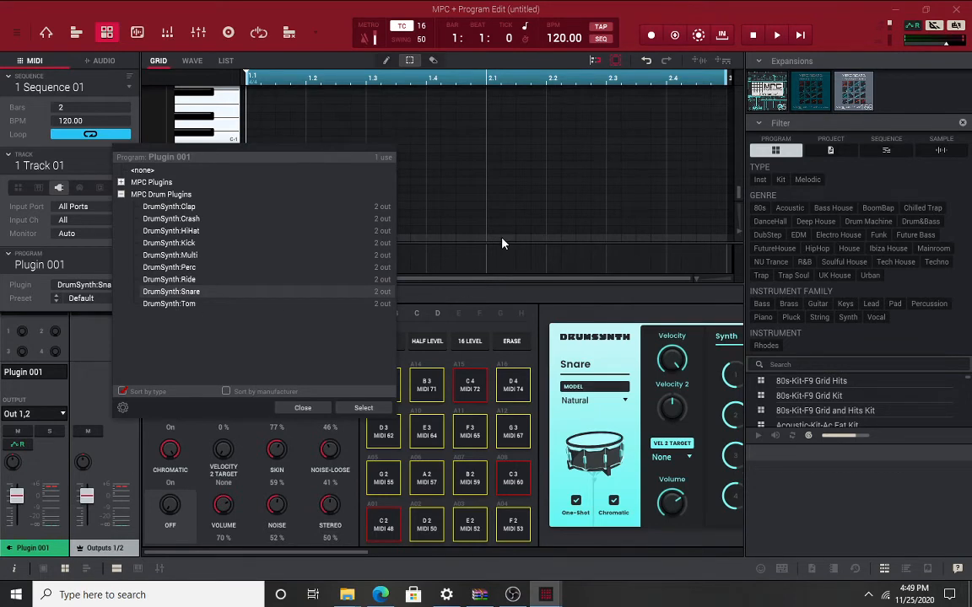
pyautogui.click(301, 410)
pyautogui.click(621, 403)
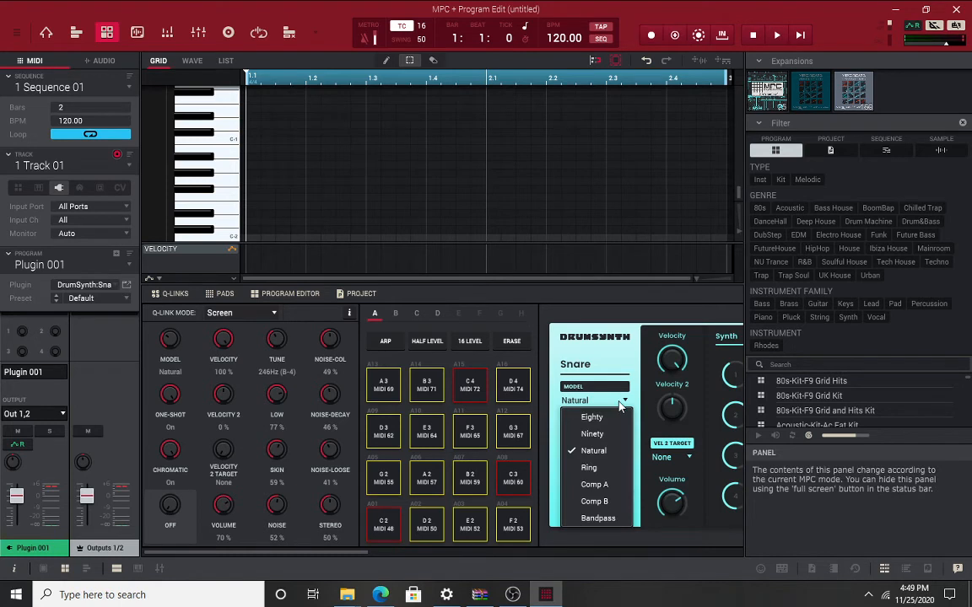
pyautogui.click(612, 467)
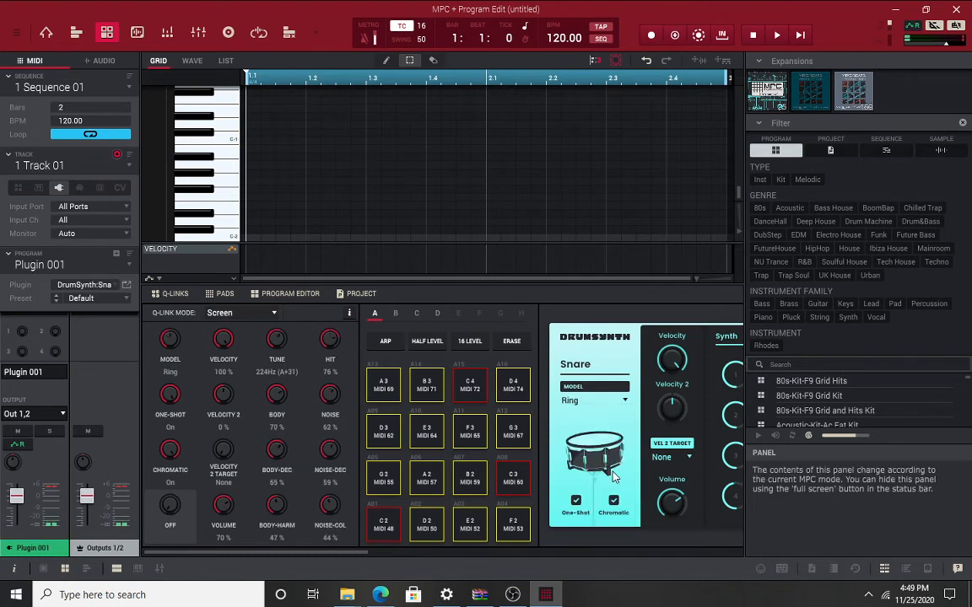
pyautogui.click(622, 401)
pyautogui.click(536, 483)
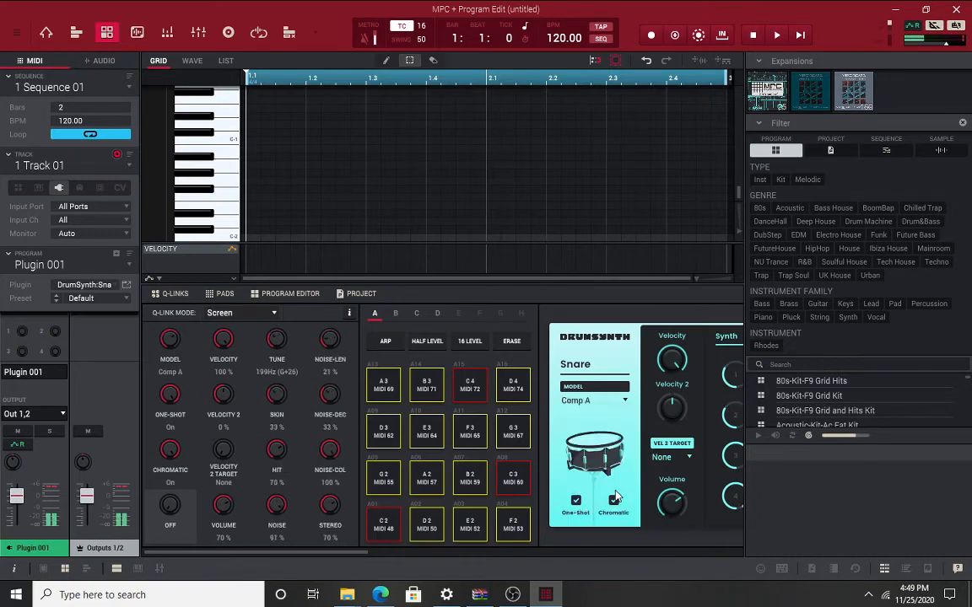
pyautogui.click(626, 402)
pyautogui.click(544, 501)
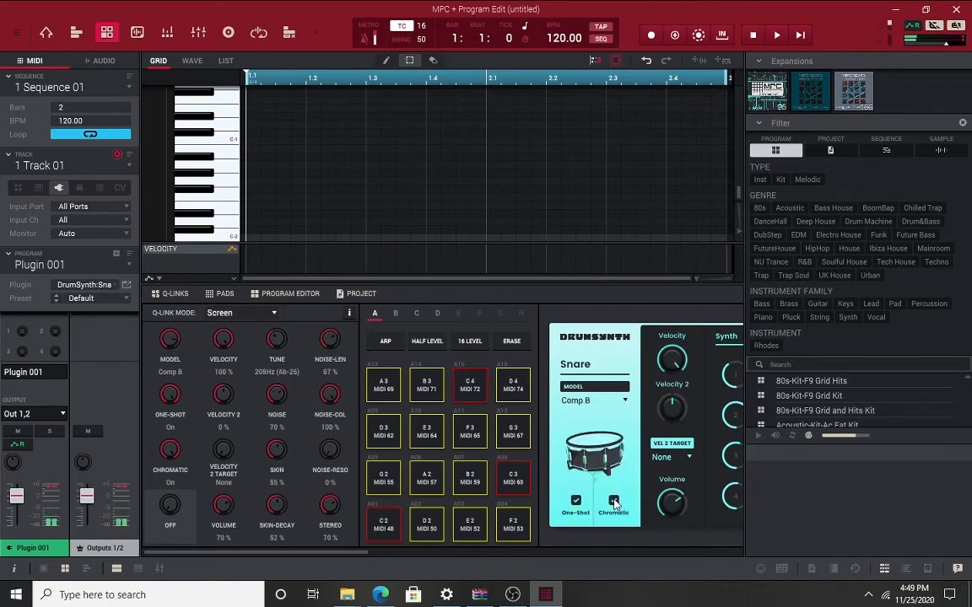
pyautogui.click(624, 402)
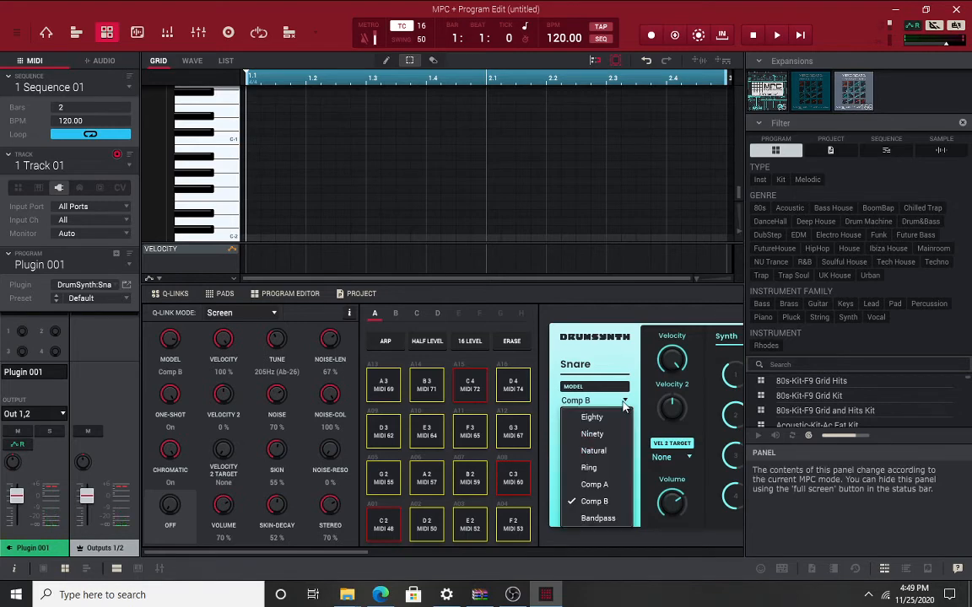
pyautogui.click(612, 518)
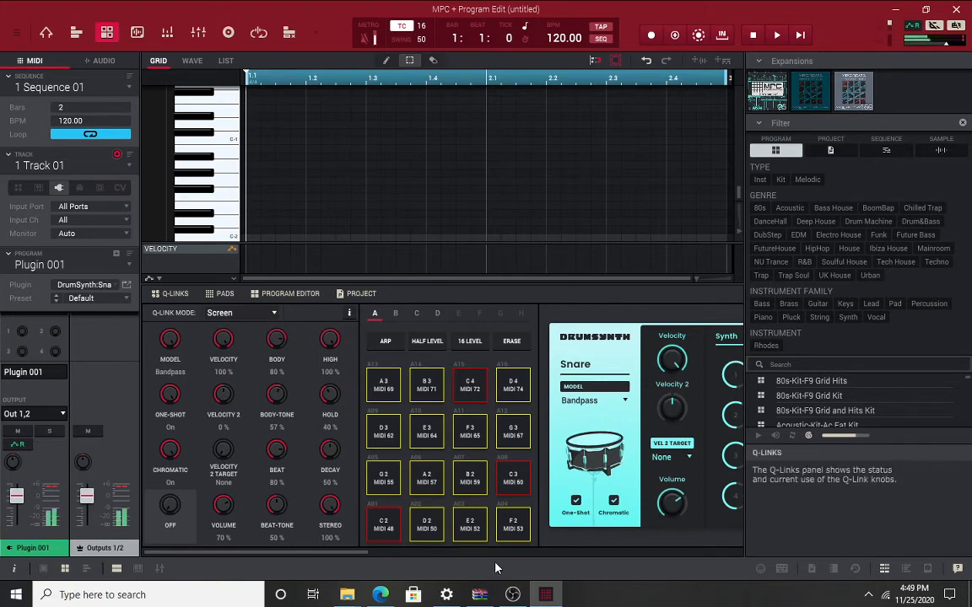
# Lower the Bandpass snare's synth parameters 2 and 6 and raise parameters 3 and 4.
pyautogui.moveTo(353, 557); pyautogui.dragTo(542, 525)
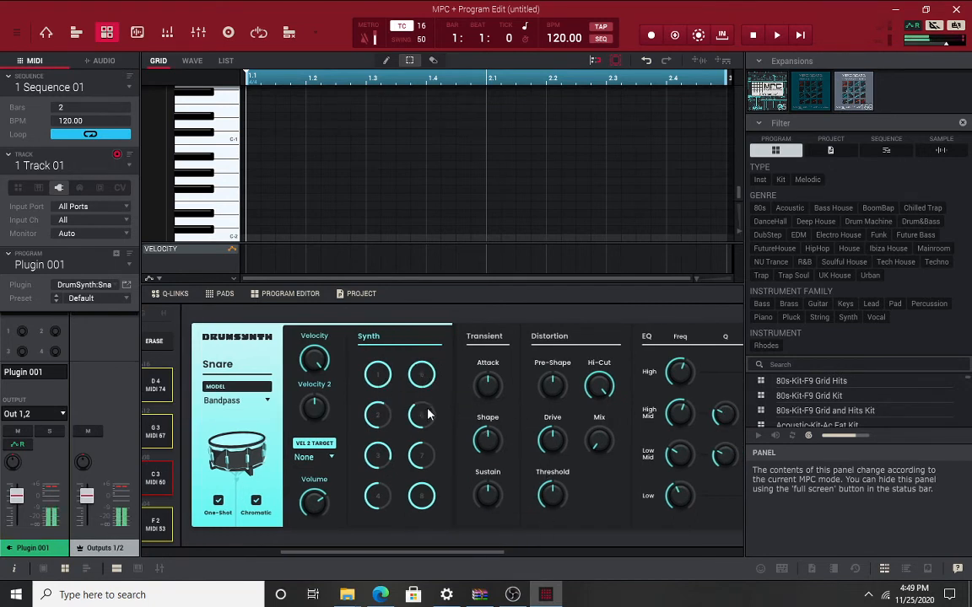
pyautogui.moveTo(426, 414); pyautogui.dragTo(425, 430)
pyautogui.moveTo(371, 466)
pyautogui.mouseDown()
pyautogui.moveTo(368, 452)
pyautogui.moveTo(374, 488)
pyautogui.moveTo(375, 457)
pyautogui.mouseUp()
pyautogui.moveTo(386, 425); pyautogui.dragTo(386, 410)
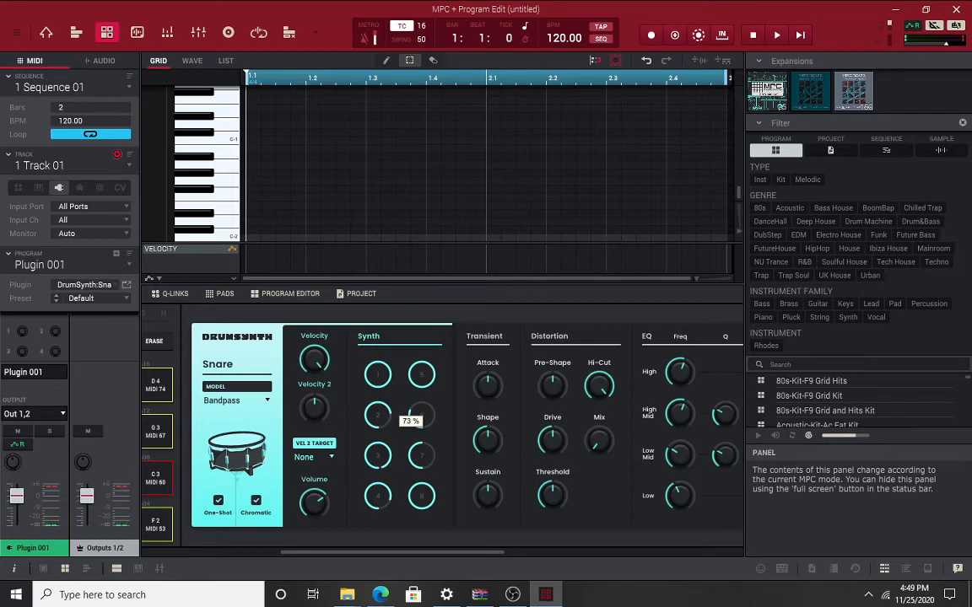
pyautogui.moveTo(386, 413); pyautogui.dragTo(386, 459)
# Raise the snare's transient Attack and Sustain and slightly lower its Shape.
pyautogui.moveTo(493, 496); pyautogui.dragTo(493, 462)
pyautogui.moveTo(487, 384); pyautogui.dragTo(491, 376)
pyautogui.moveTo(493, 443); pyautogui.dragTo(493, 415)
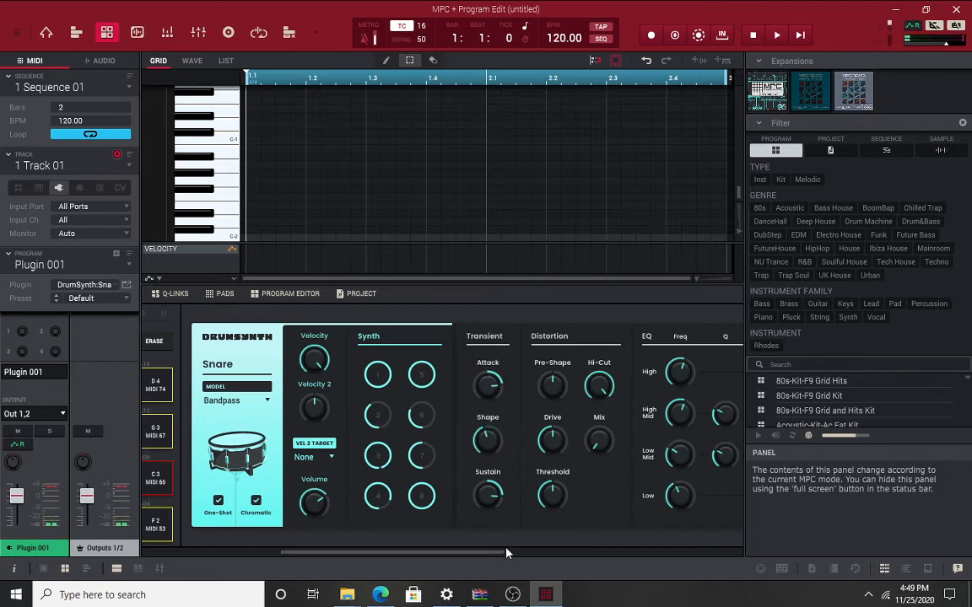
pyautogui.moveTo(505, 552); pyautogui.dragTo(578, 553)
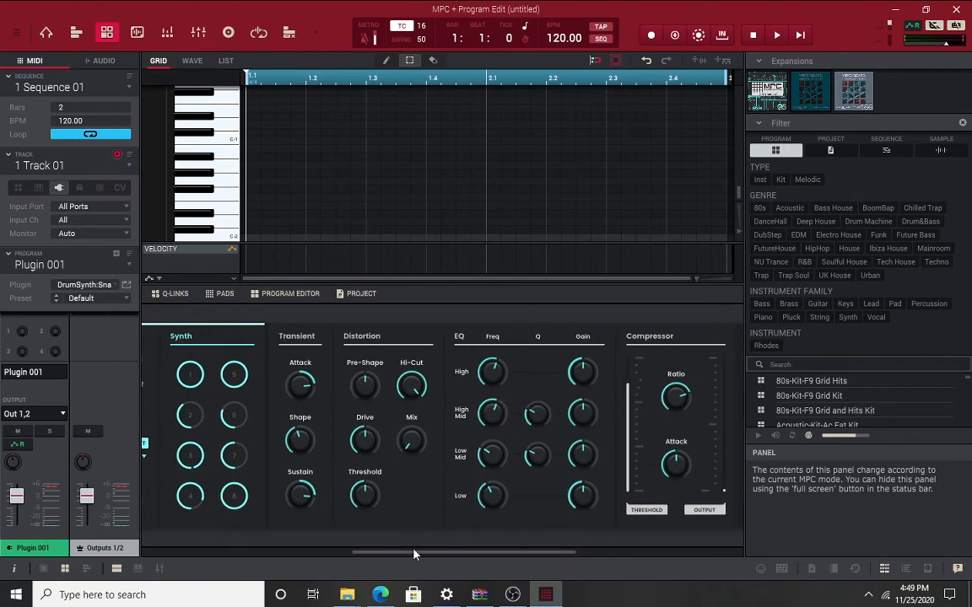
# Replace the snare plugin on the program with DrumSynth:Tom.
pyautogui.moveTo(413, 554); pyautogui.dragTo(281, 554)
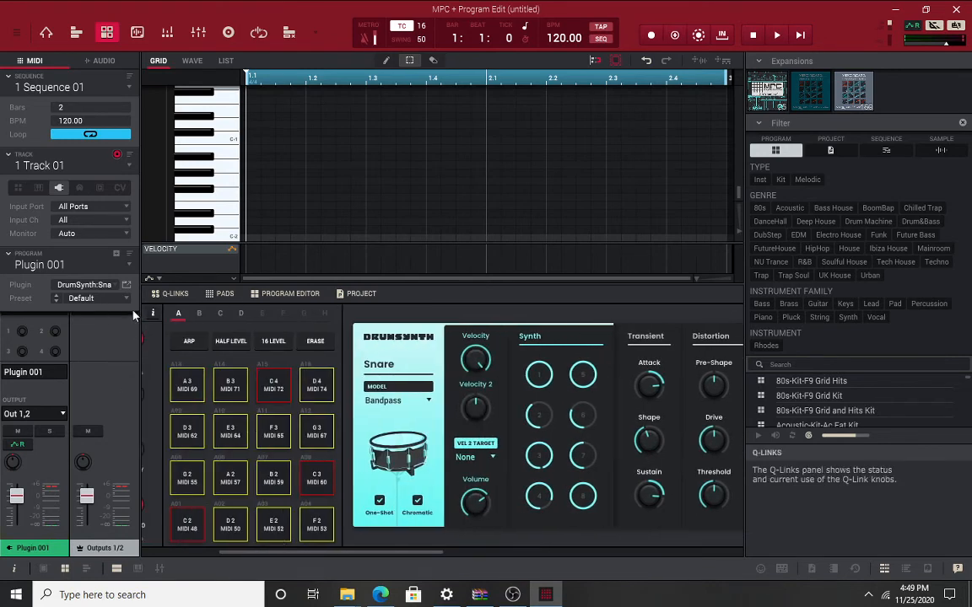
pyautogui.click(84, 285)
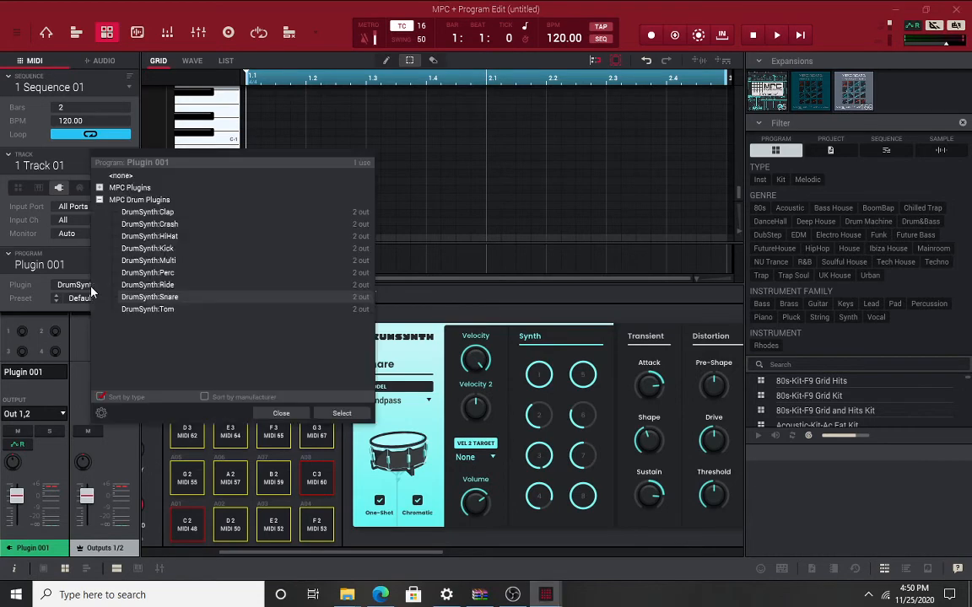
pyautogui.doubleClick(168, 312)
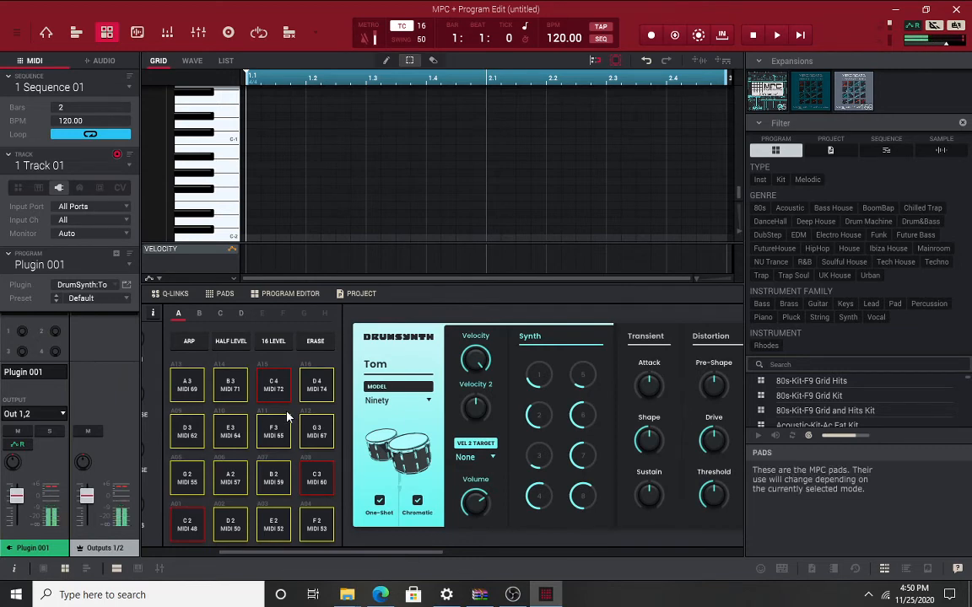
# Step the tom synth's model through Natural and Eighty, ending on Pitch, auditioning the sounds.
pyautogui.click(396, 401)
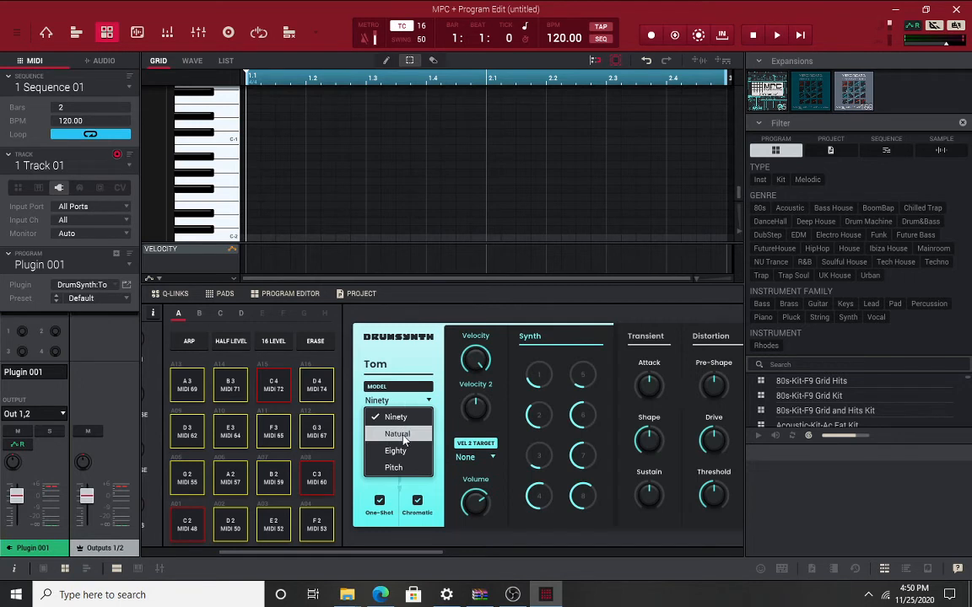
pyautogui.click(398, 434)
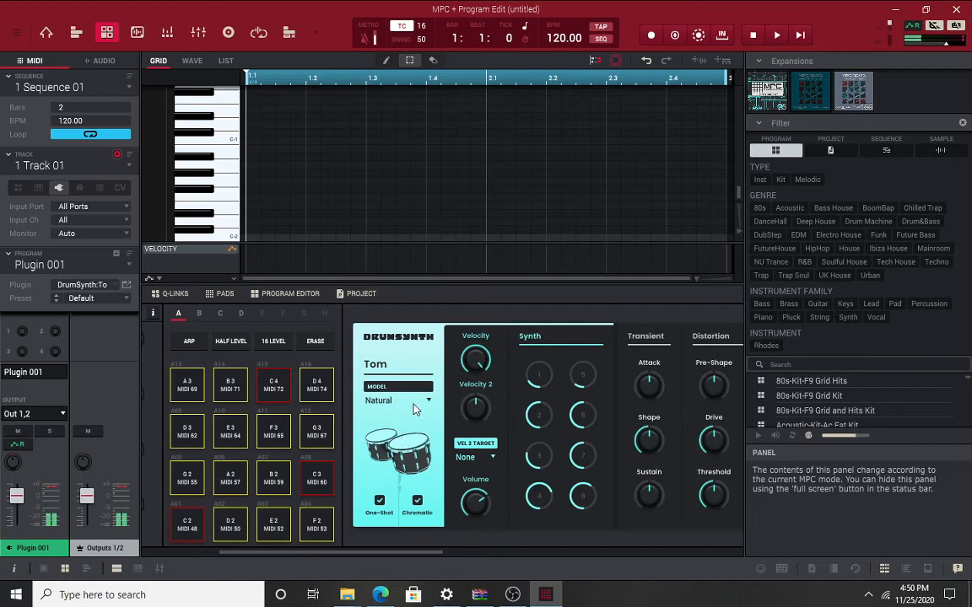
pyautogui.click(413, 403)
pyautogui.click(407, 451)
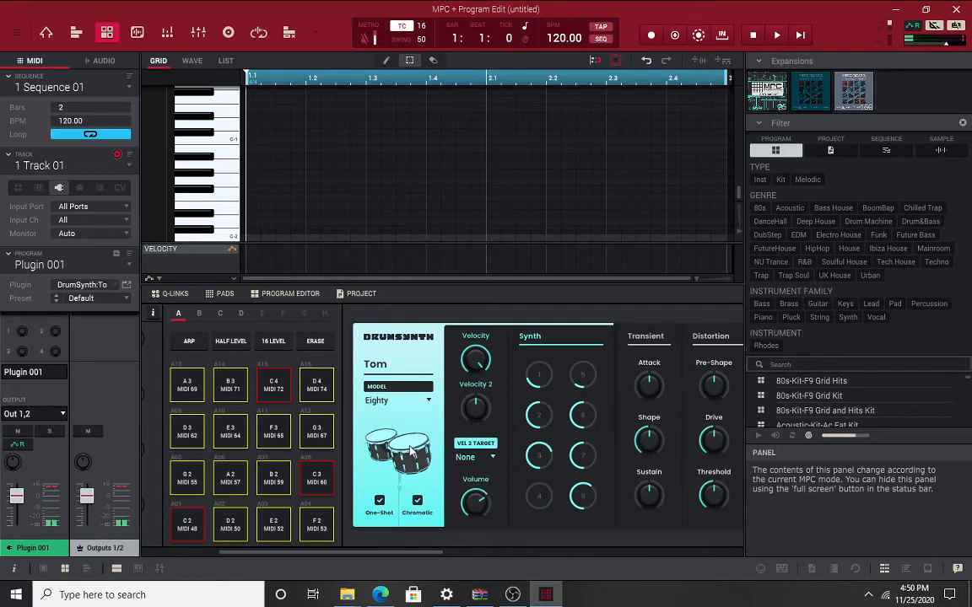
pyautogui.click(413, 401)
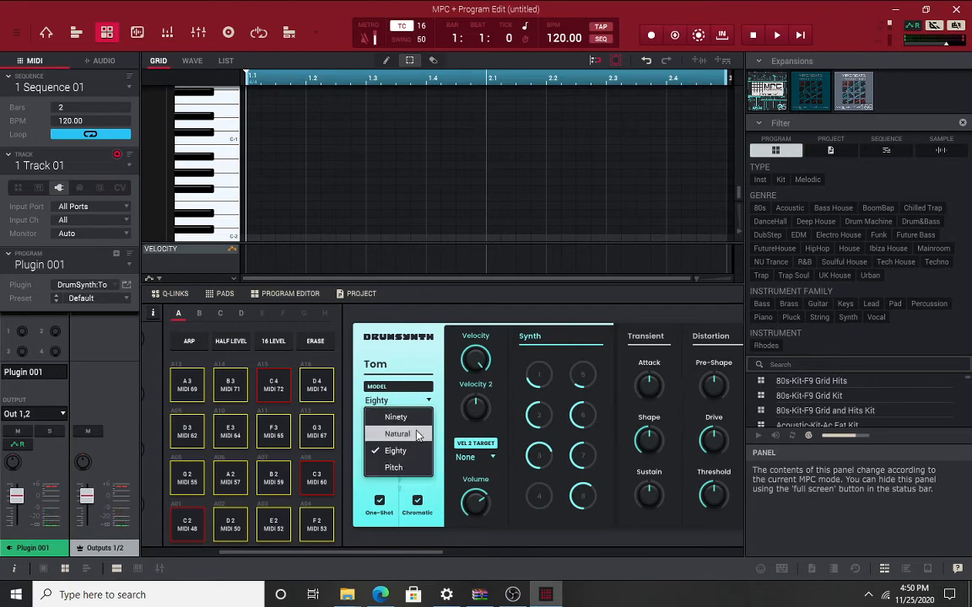
pyautogui.click(416, 469)
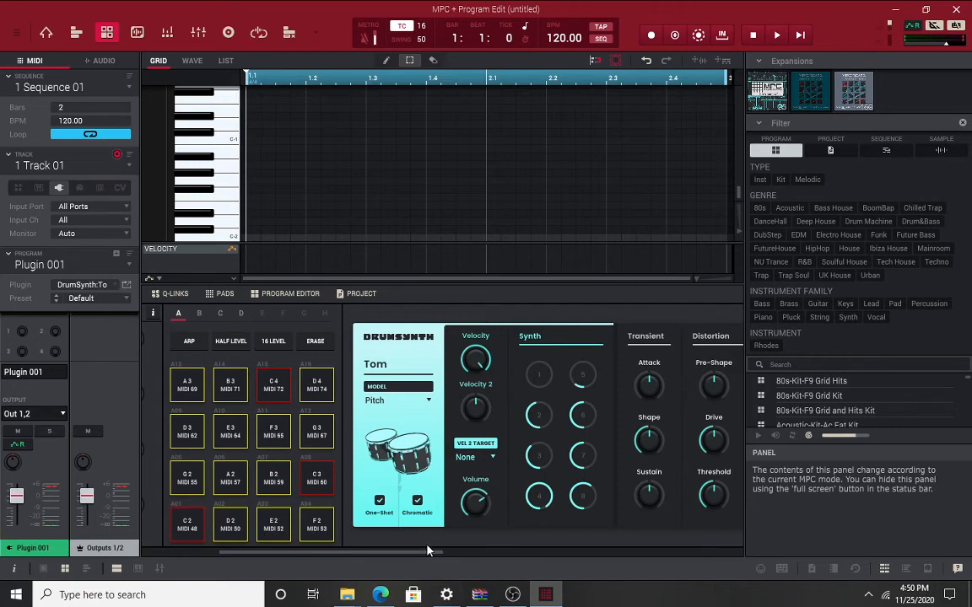
# Review the list of available MPC Drum Plugins and close it without changing the loaded plugin.
pyautogui.moveTo(429, 554); pyautogui.dragTo(341, 520)
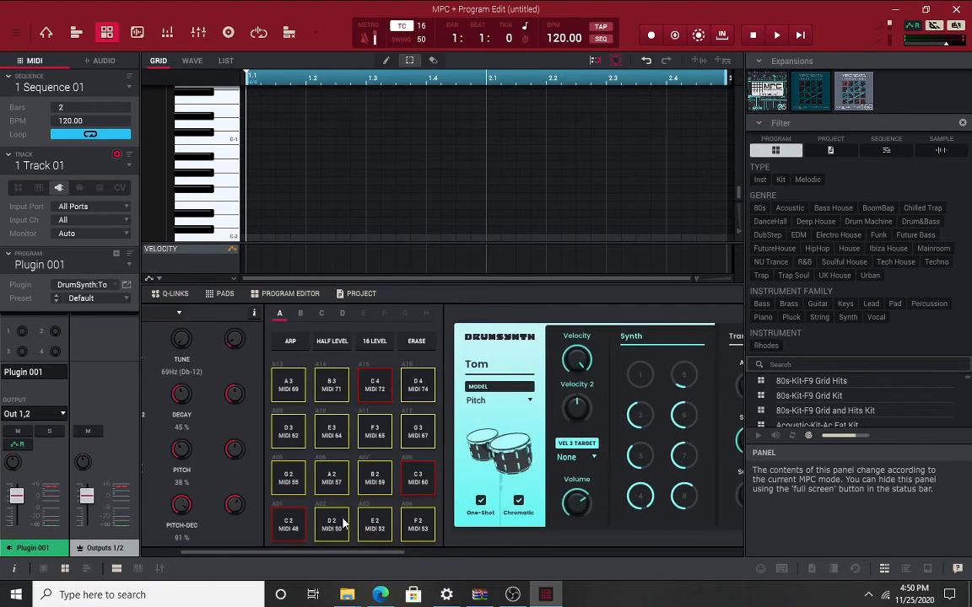
pyautogui.click(113, 287)
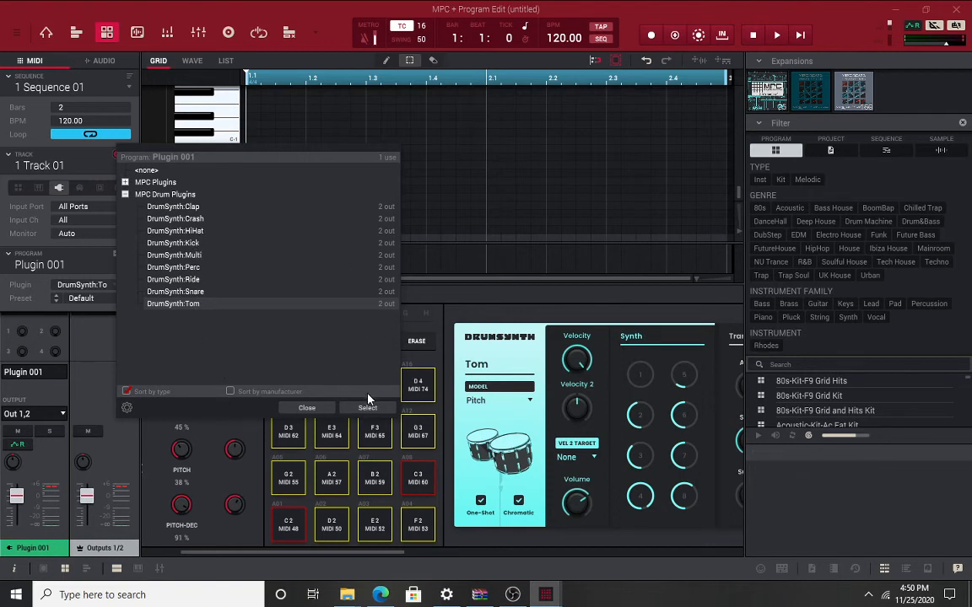
pyautogui.click(314, 412)
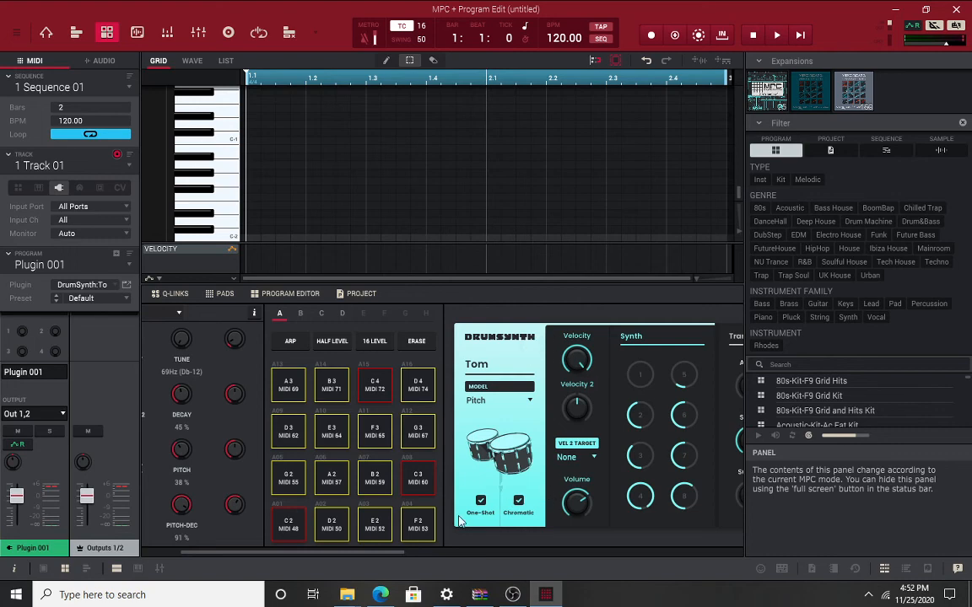
pyautogui.moveTo(411, 557); pyautogui.dragTo(489, 571)
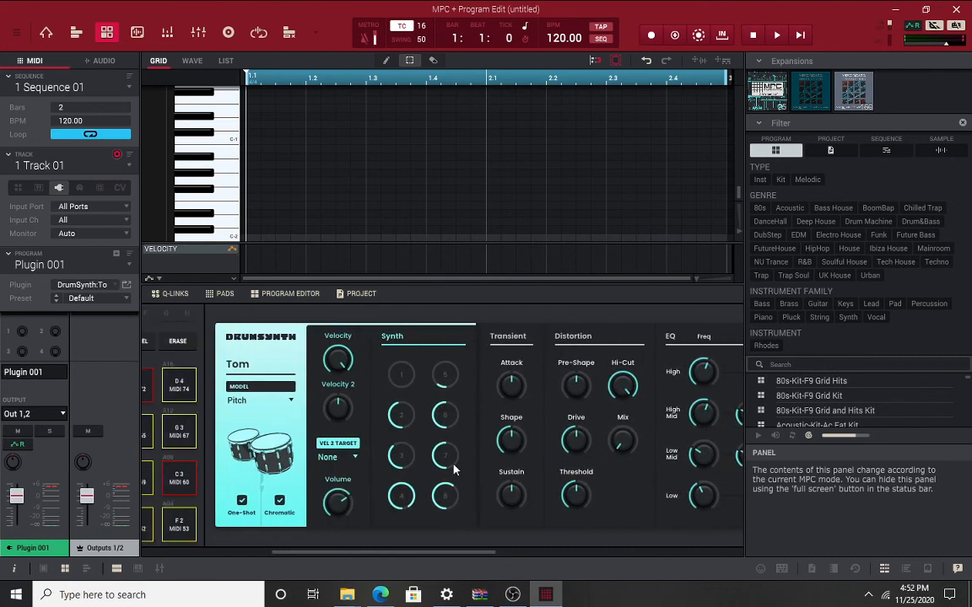
pyautogui.moveTo(445, 382); pyautogui.dragTo(442, 375)
pyautogui.click(295, 295)
pyautogui.click(295, 295)
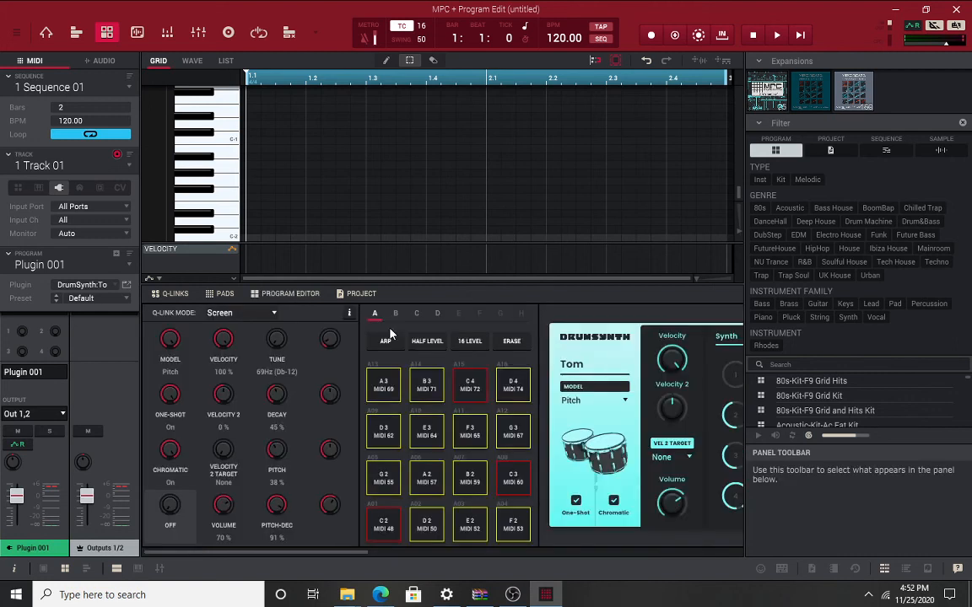
# Raise the Pitch tom's synth parameters 1 and 5 and adjust parameters 2, 3, 4, 6 and 8.
pyautogui.moveTo(353, 558); pyautogui.dragTo(532, 565)
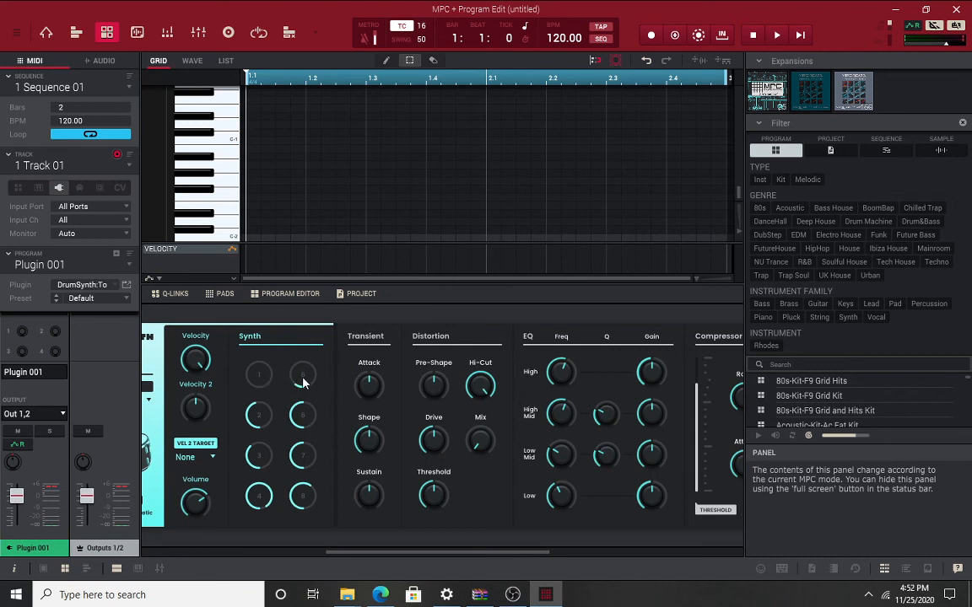
pyautogui.moveTo(266, 384); pyautogui.dragTo(312, 360)
pyautogui.moveTo(308, 405); pyautogui.dragTo(256, 421)
pyautogui.moveTo(257, 459); pyautogui.dragTo(256, 450)
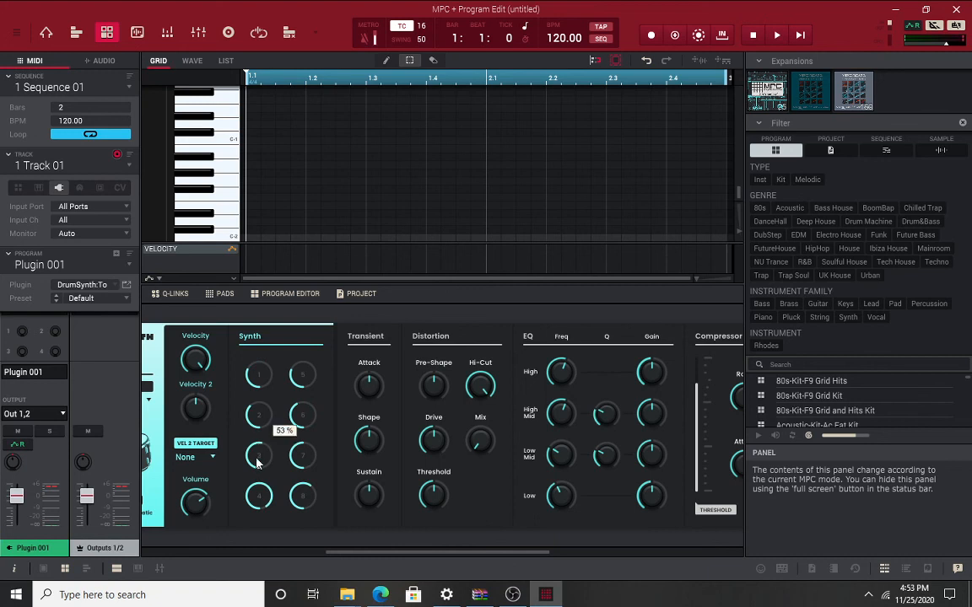
pyautogui.moveTo(254, 504); pyautogui.dragTo(303, 517)
pyautogui.moveTo(368, 389)
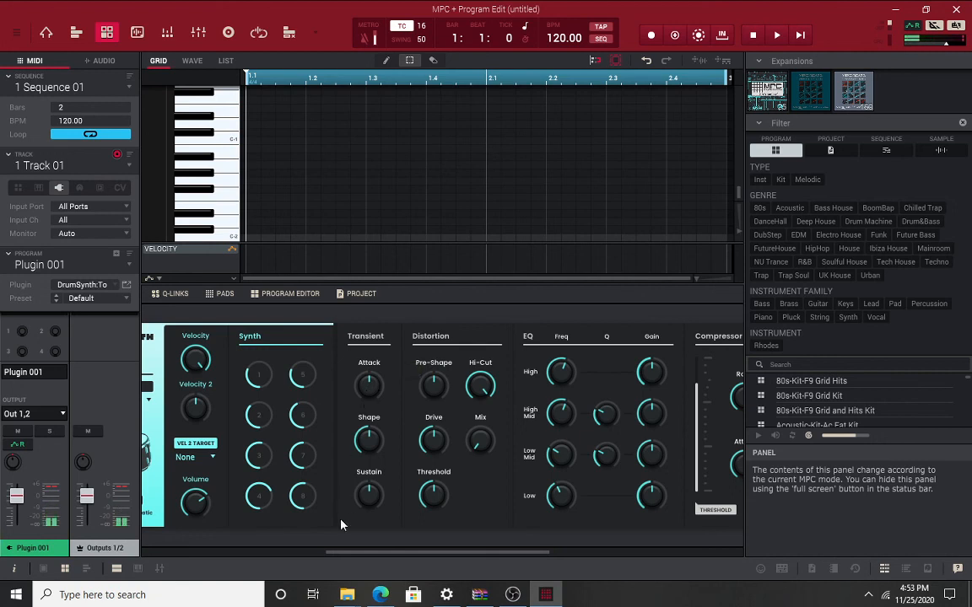
# Switch the tom's model to Ninety and lower its transient Attack to about -90%.
pyautogui.hscroll(-5, 311, 492)
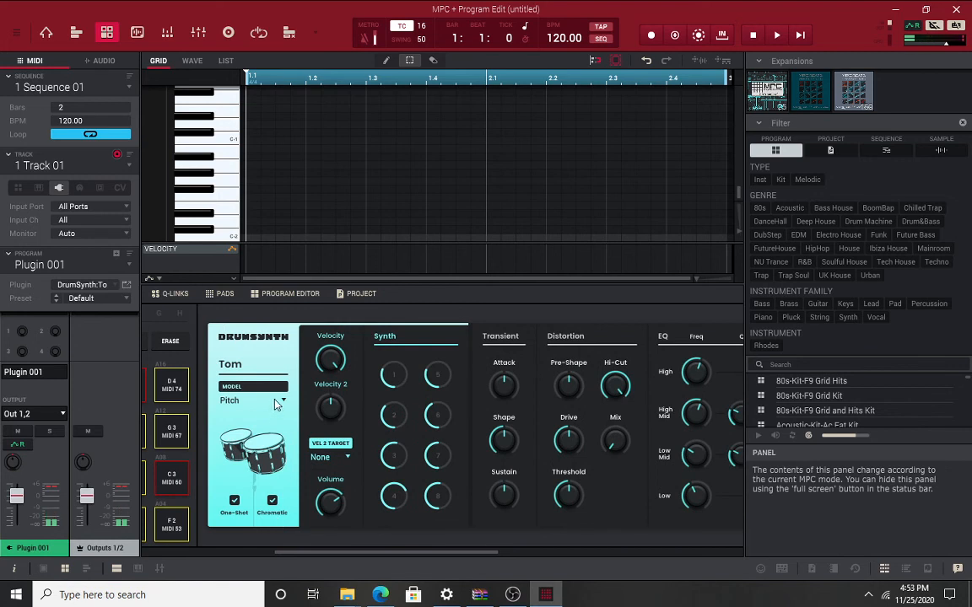
pyautogui.click(276, 403)
pyautogui.click(245, 414)
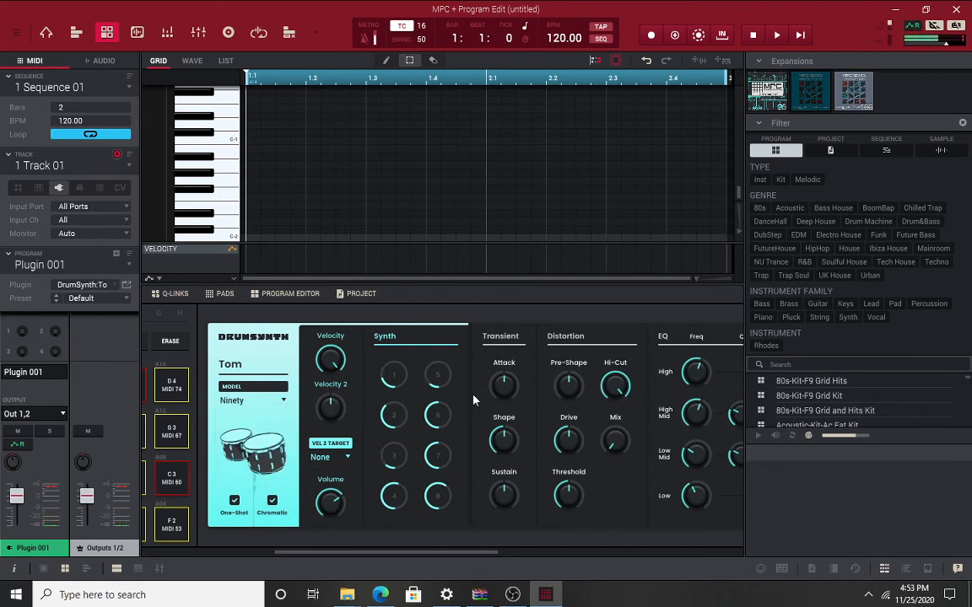
pyautogui.moveTo(504, 385); pyautogui.dragTo(505, 399)
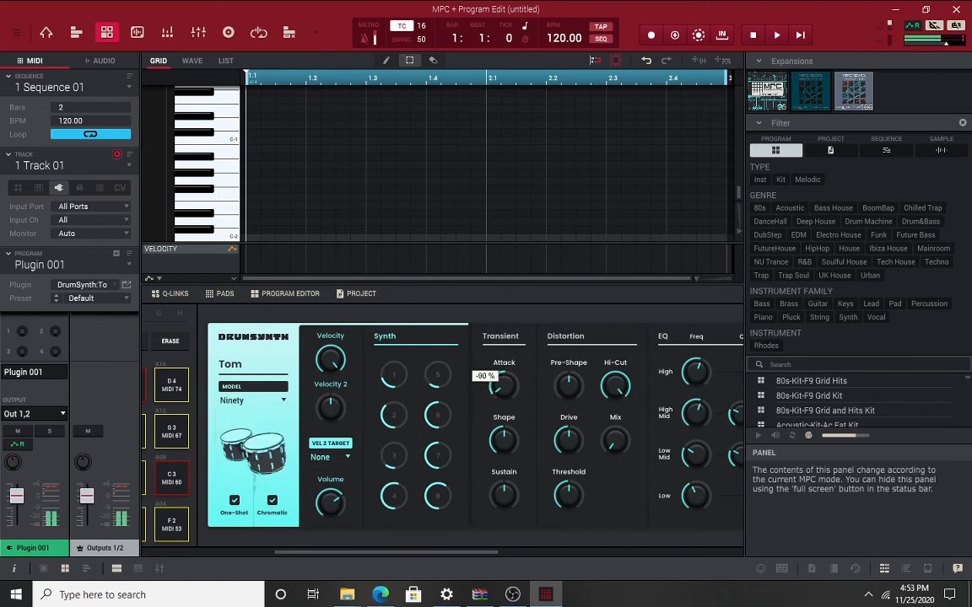
pyautogui.moveTo(486, 554); pyautogui.dragTo(611, 558)
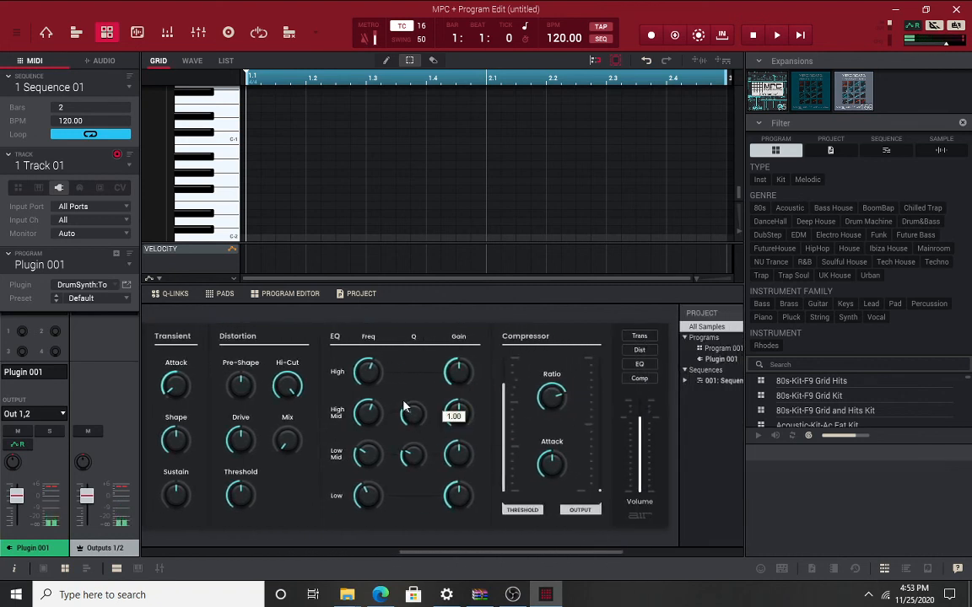